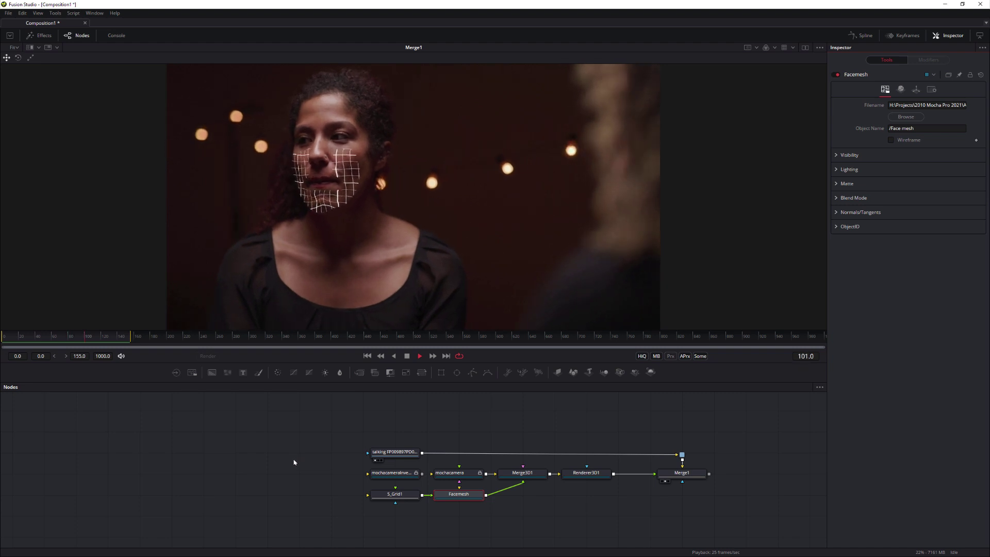
# Stop playback, scrub to about frame 110 and shift the cheek patch to X 13
pyautogui.click(408, 356)
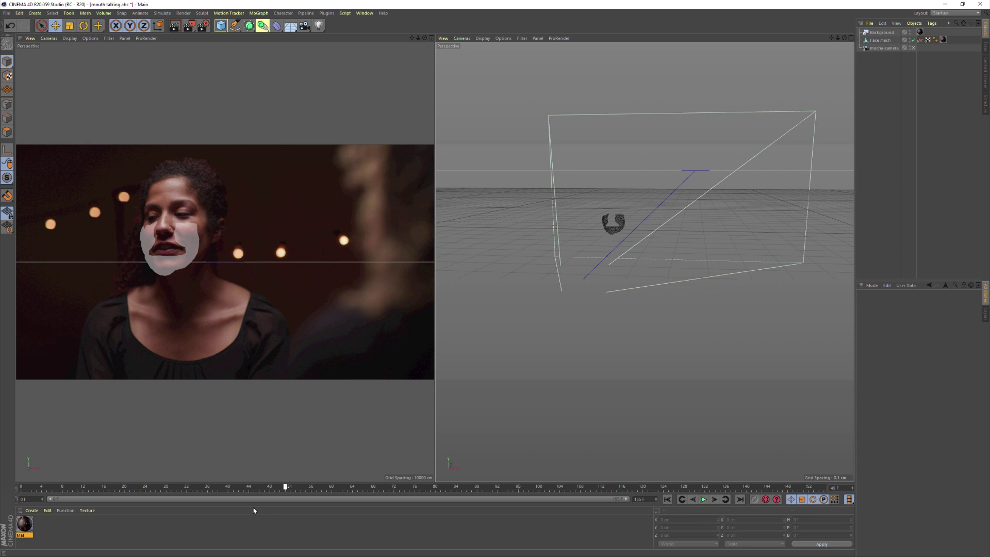
pyautogui.moveTo(21, 487); pyautogui.dragTo(866, 473)
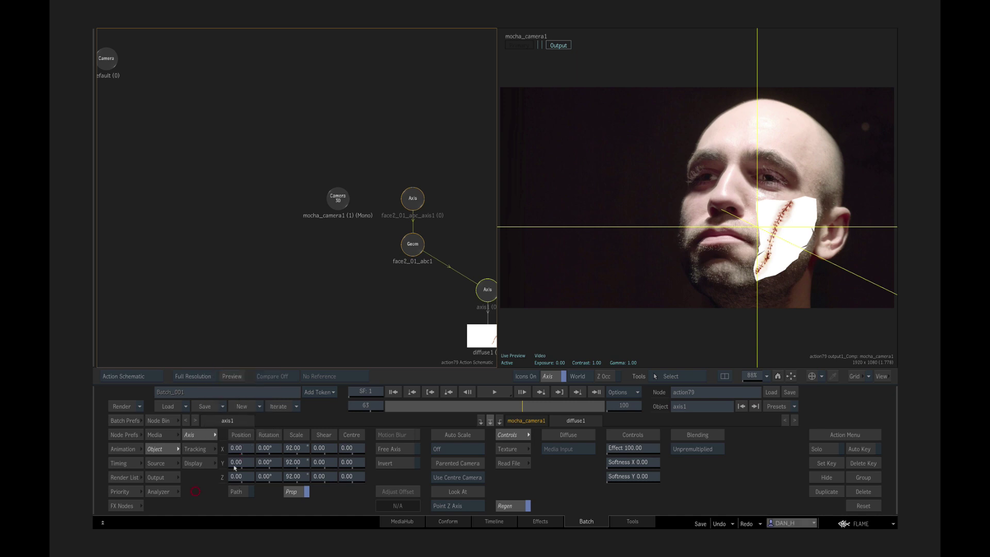
pyautogui.moveTo(240, 448); pyautogui.dragTo(313, 460)
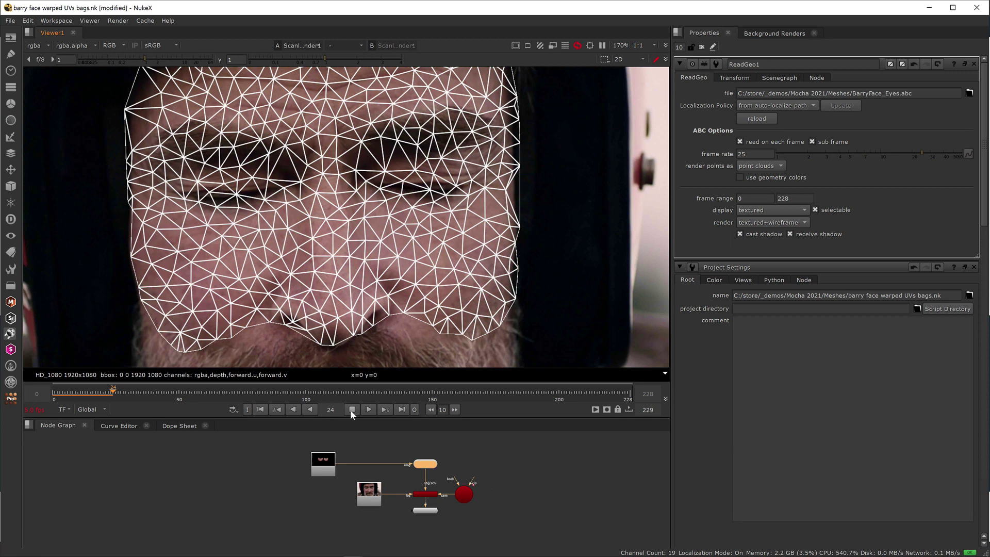
# At frame 30, set ReadGeo to render textured without wireframe and disable the texture node
pyautogui.click(351, 409)
pyautogui.click(784, 222)
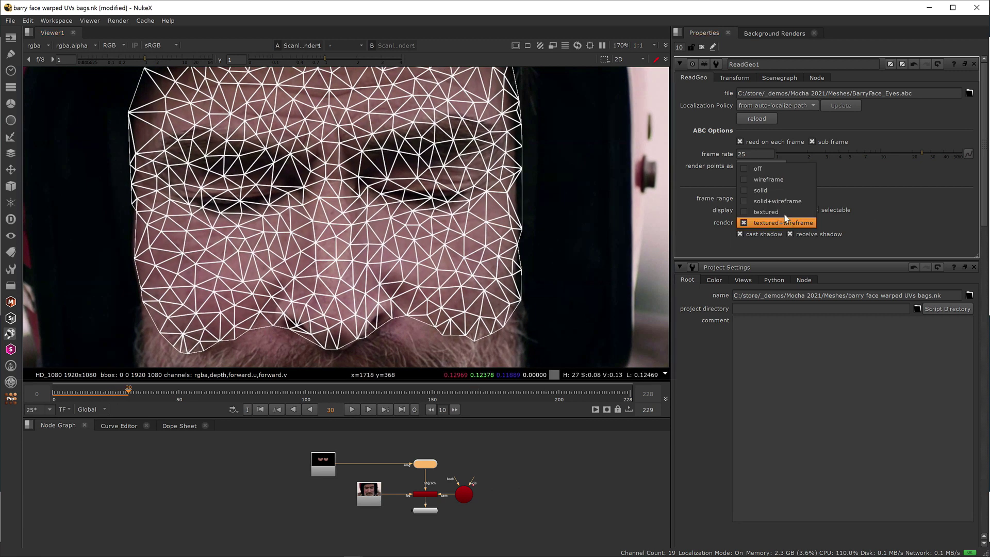
pyautogui.click(783, 210)
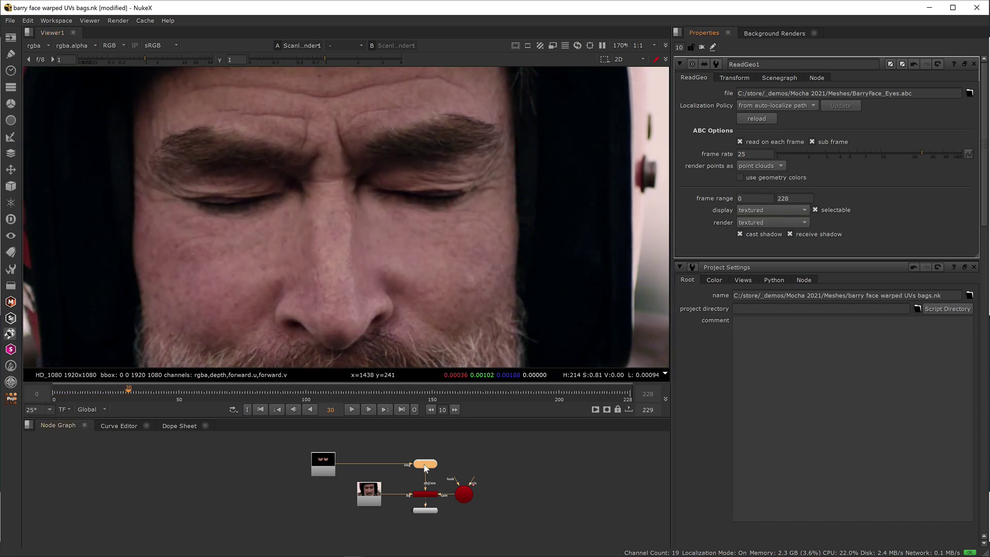
pyautogui.press('d')
pyautogui.press('d')
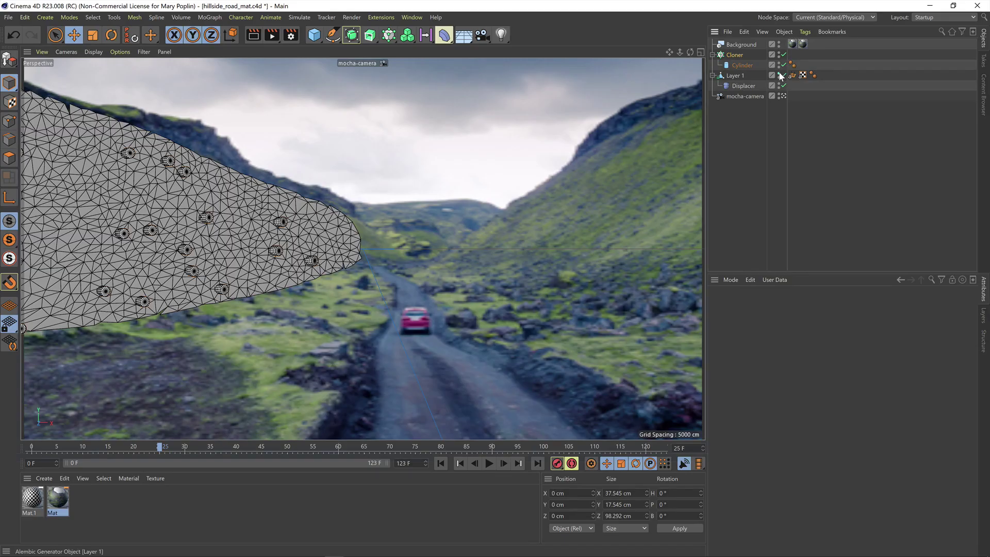
# Hide Layer 1, set the Cloner's Distribution to Vertex, and play the shot
pyautogui.click(780, 74)
pyautogui.click(735, 56)
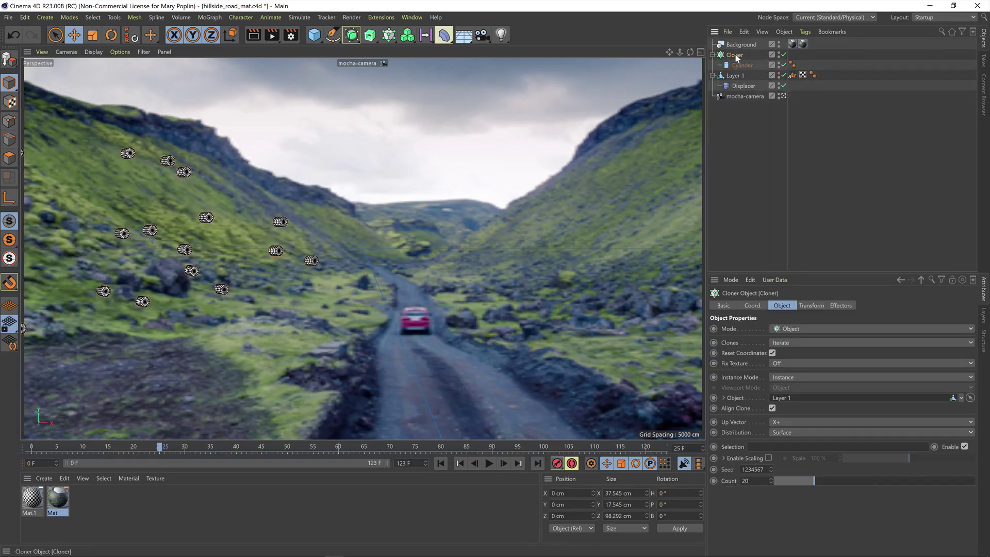
pyautogui.click(804, 432)
pyautogui.click(800, 446)
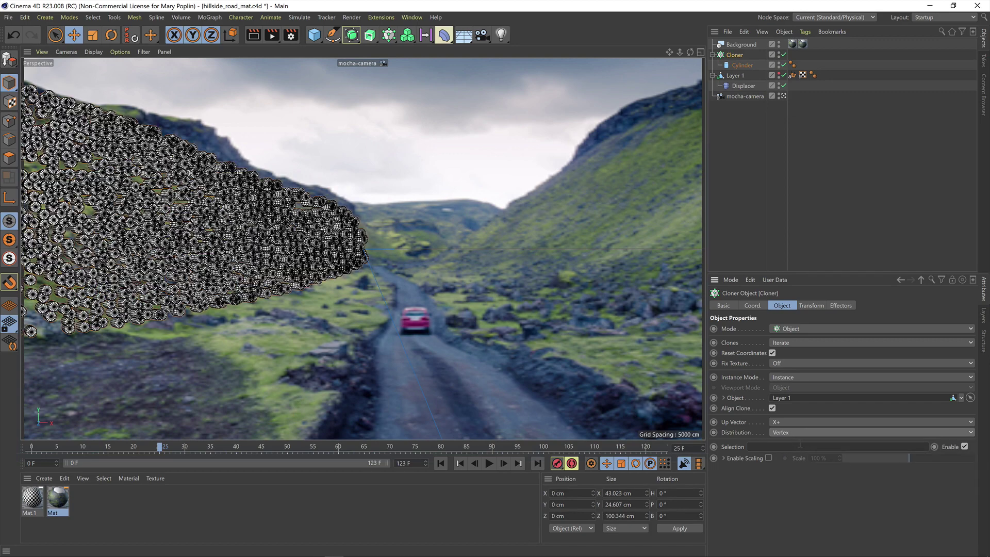
pyautogui.click(489, 463)
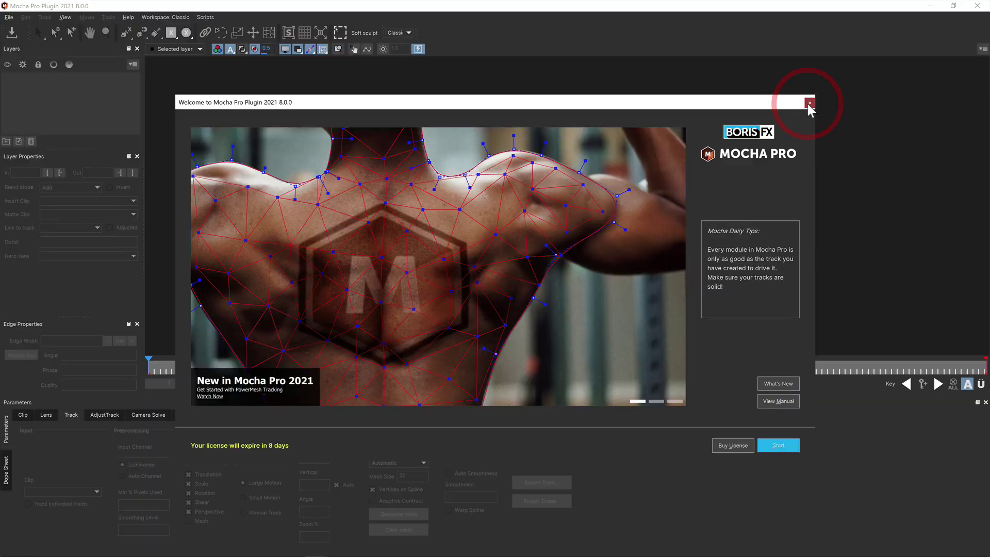
# Close the welcome dialog and start an X-Spline with points around the arm wound
pyautogui.click(808, 103)
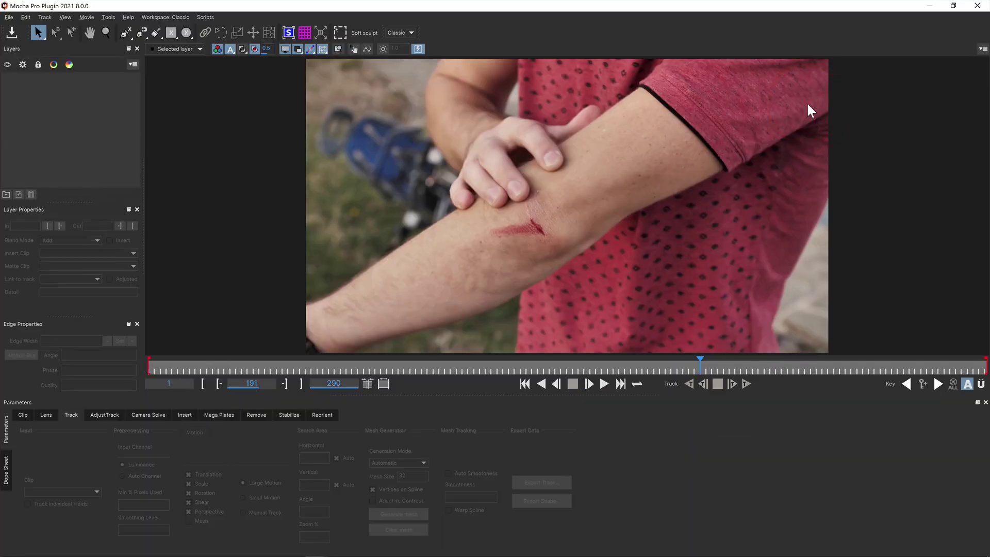
pyautogui.click(127, 33)
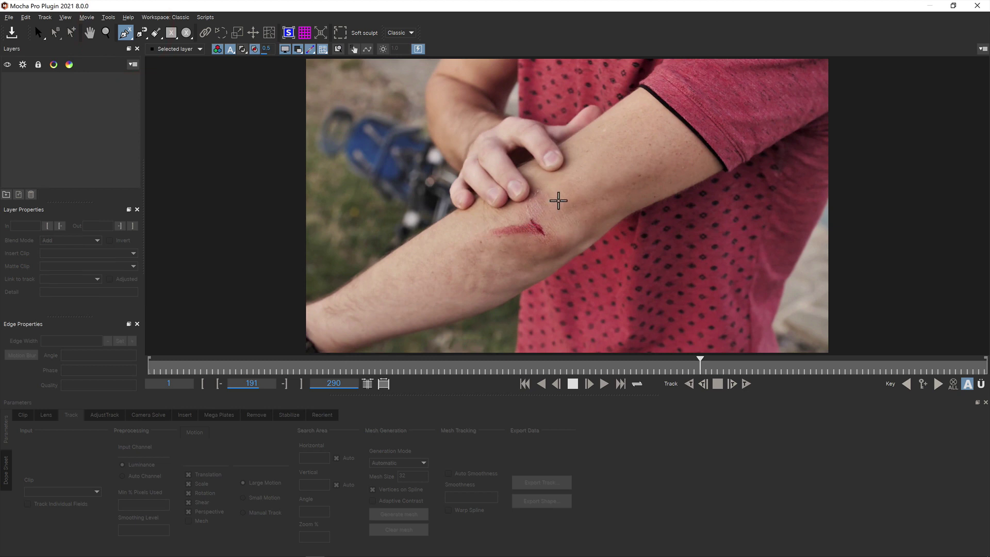
pyautogui.click(559, 201)
pyautogui.click(538, 202)
pyautogui.click(501, 209)
pyautogui.click(473, 221)
pyautogui.click(473, 248)
pyautogui.click(501, 266)
# Finish and close the spline, then enable Perspective and Mesh tracking
pyautogui.click(540, 266)
pyautogui.click(565, 249)
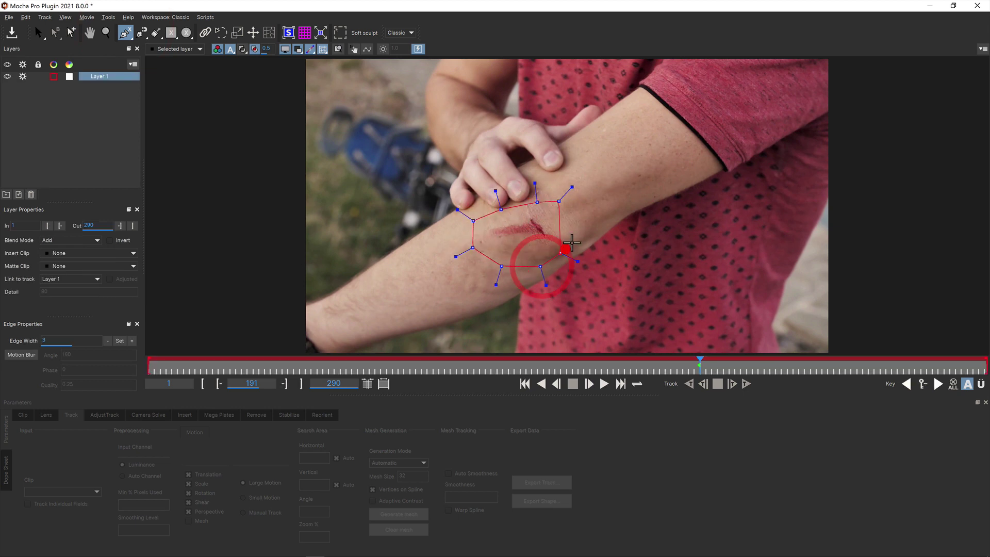
pyautogui.click(582, 236)
pyautogui.click(581, 210)
pyautogui.rightClick(580, 208)
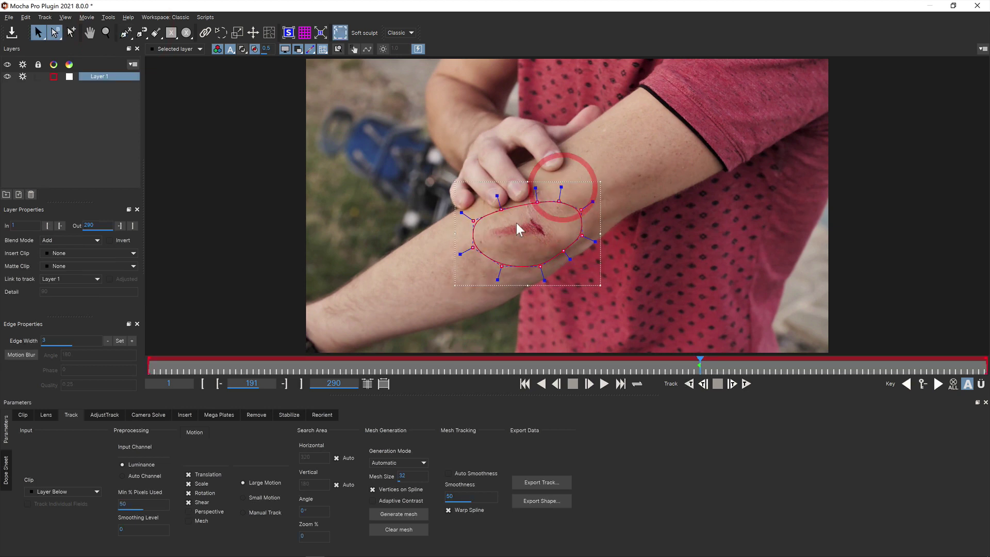
pyautogui.click(201, 511)
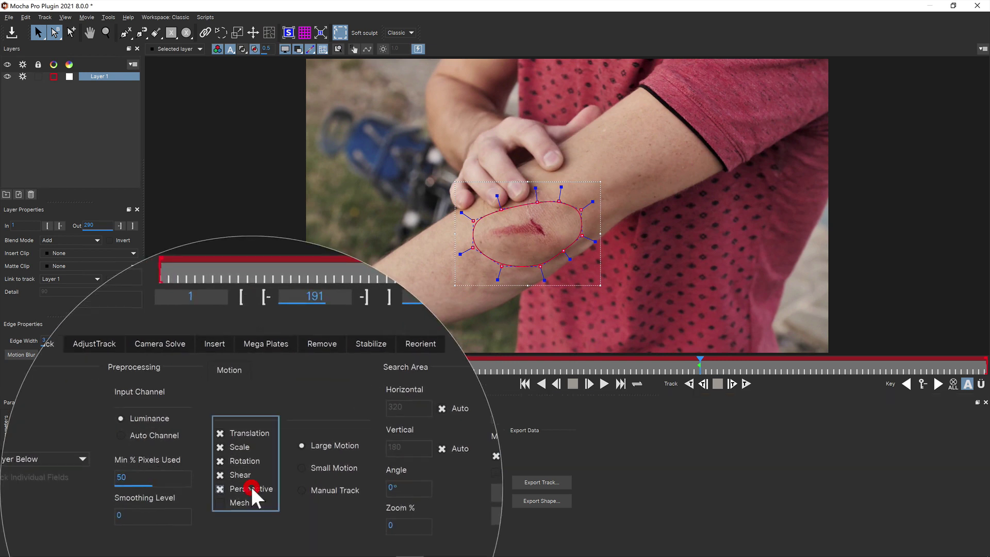
pyautogui.click(251, 501)
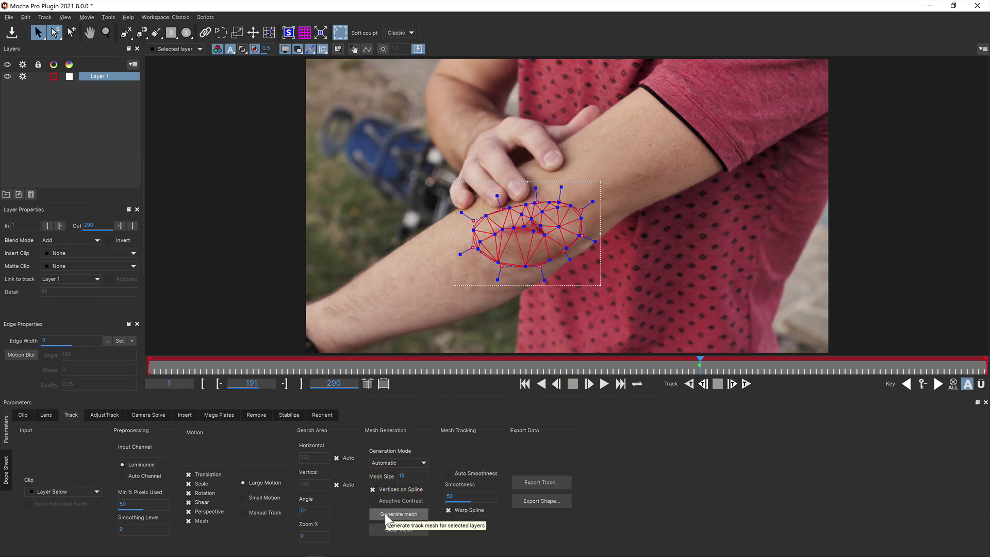
# Generate the mesh, regenerate it with Adaptive Contrast, and turn on Auto Smoothness
pyautogui.click(385, 512)
pyautogui.click(388, 500)
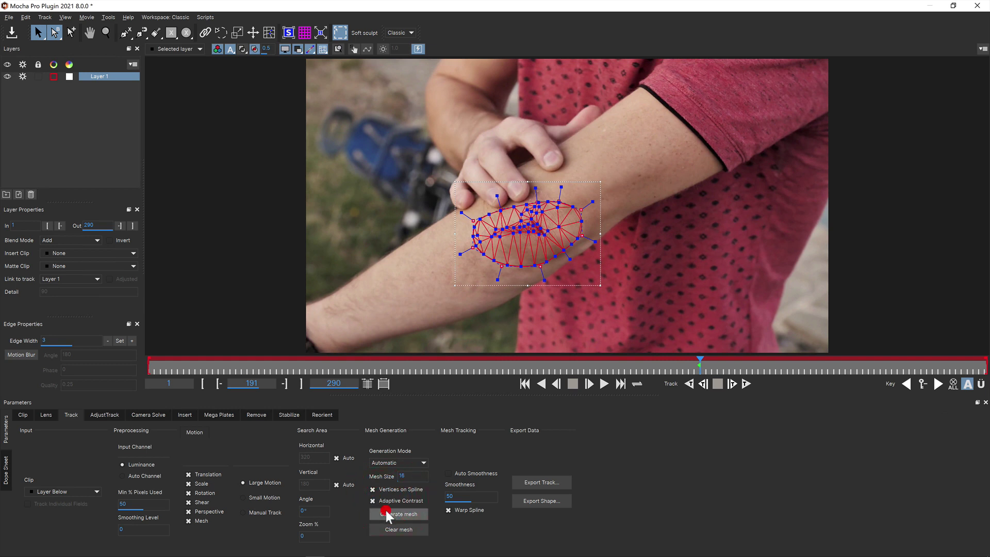
pyautogui.click(385, 509)
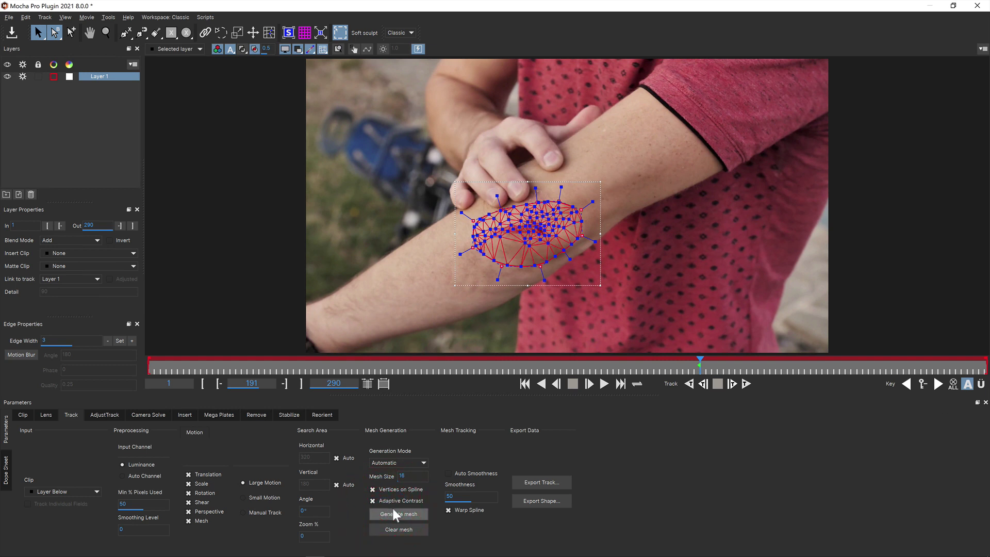
pyautogui.click(451, 475)
# Track the layer backward and switch to the Edit Track Mesh tool
pyautogui.click(745, 384)
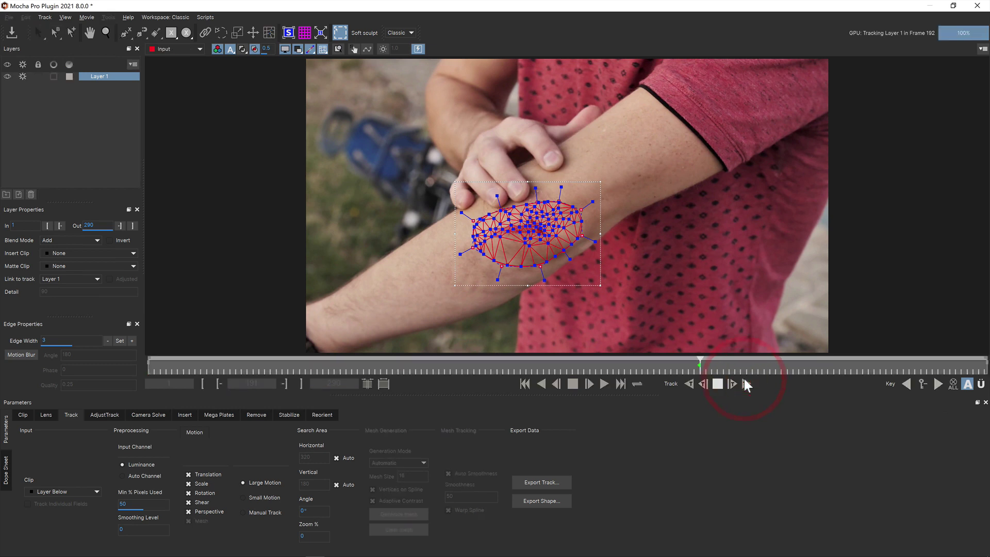
pyautogui.click(464, 367)
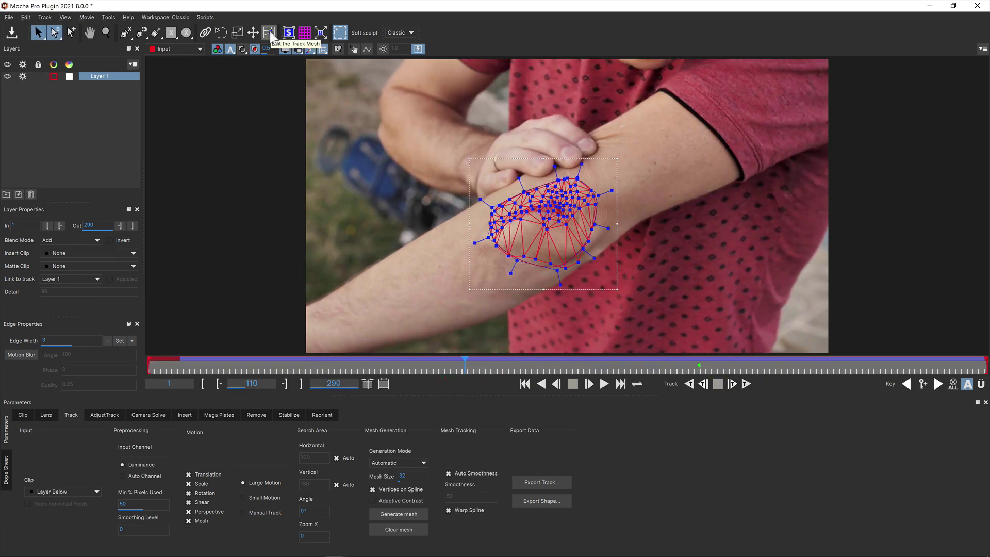
pyautogui.click(269, 32)
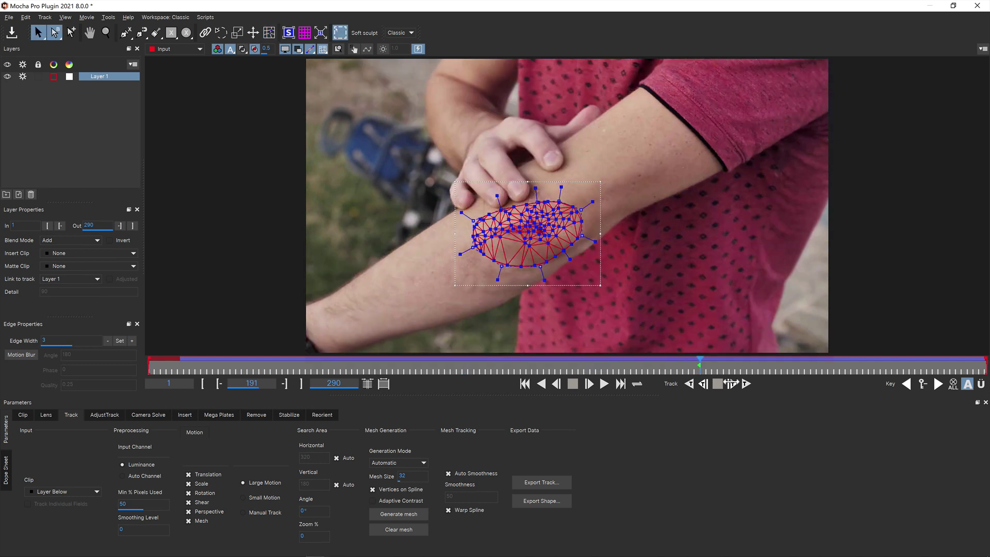
# Track the mesh forward and choose Alembic Mesh Data (*.abc) as the export format
pyautogui.click(732, 384)
pyautogui.click(556, 477)
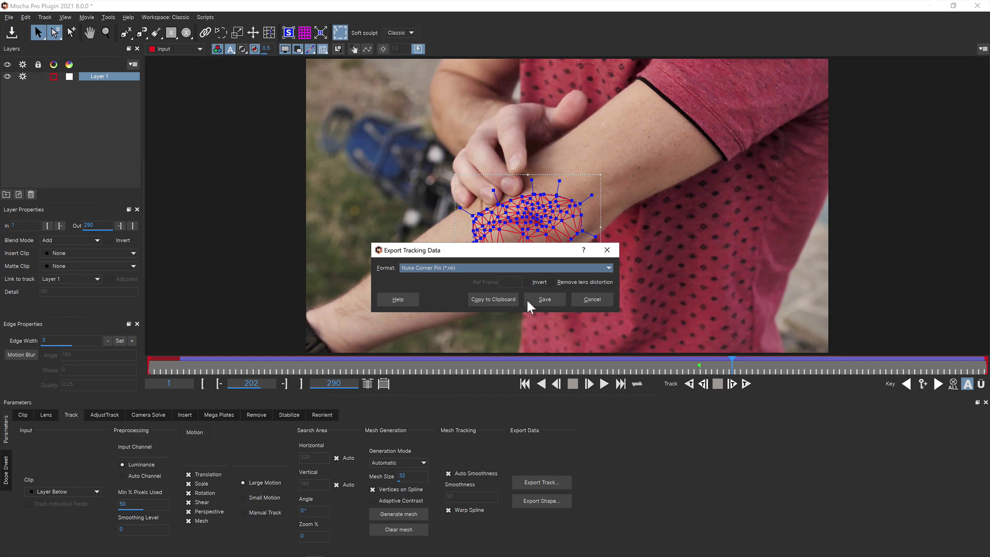
pyautogui.click(530, 266)
pyautogui.click(449, 305)
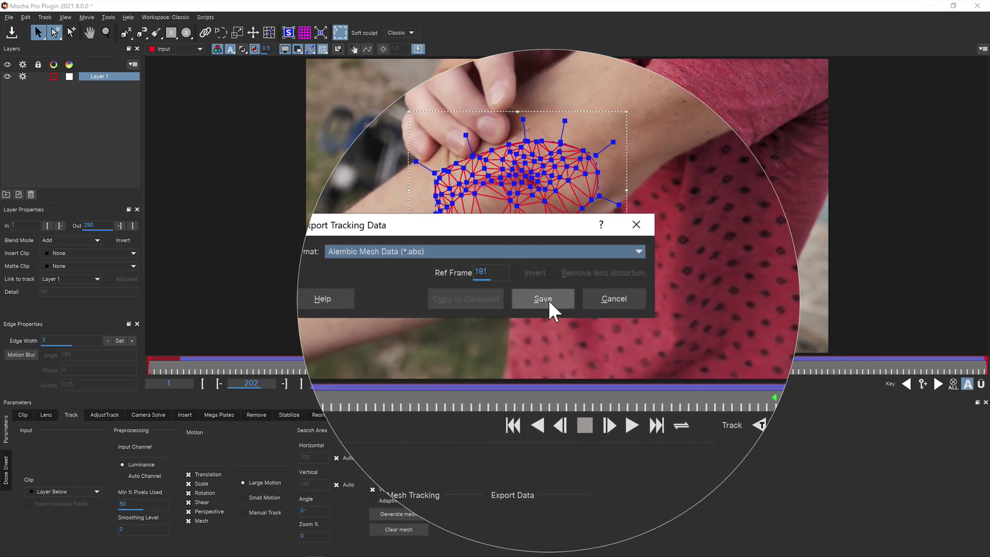
# Save the export as wound.abc, then enlarge NukeX's node graph
pyautogui.click(547, 298)
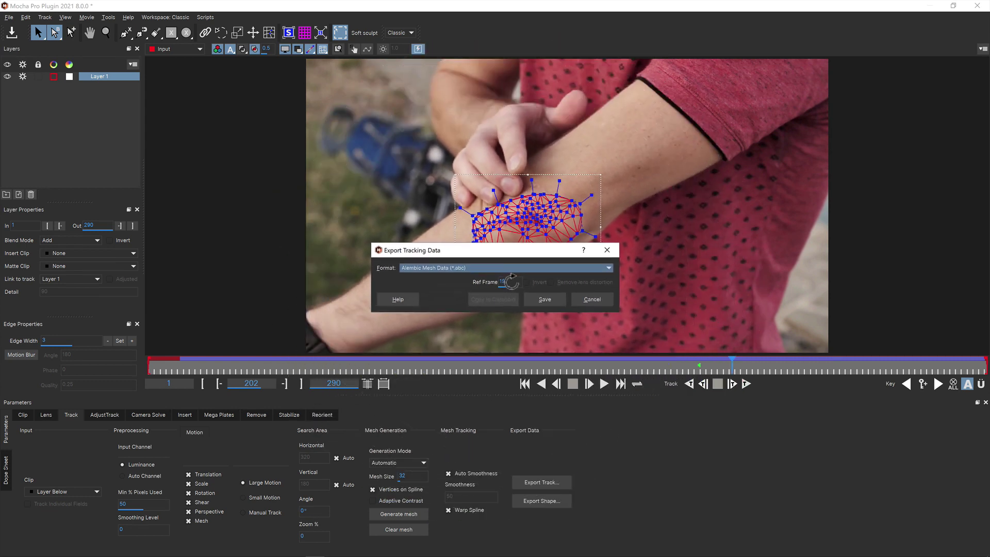
pyautogui.click(511, 280)
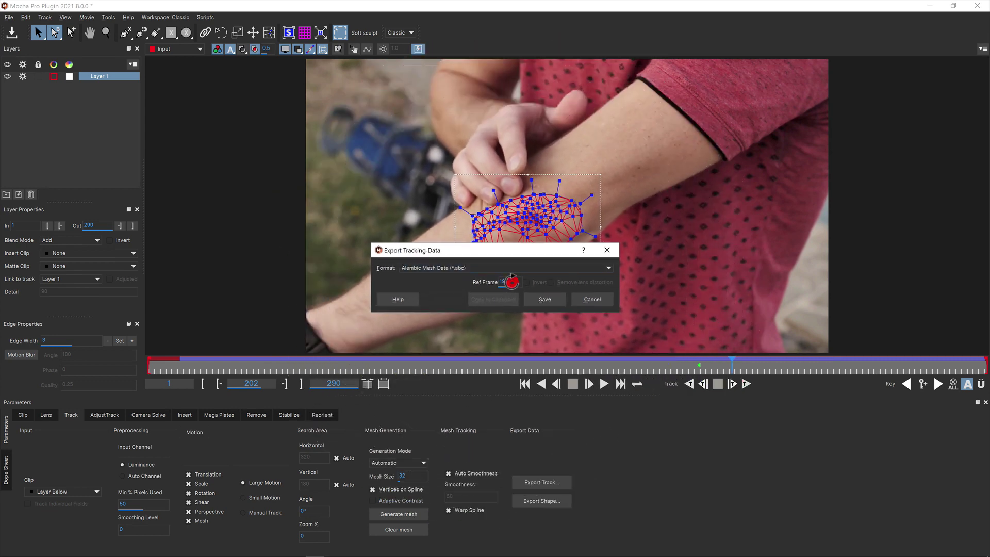
pyautogui.click(542, 304)
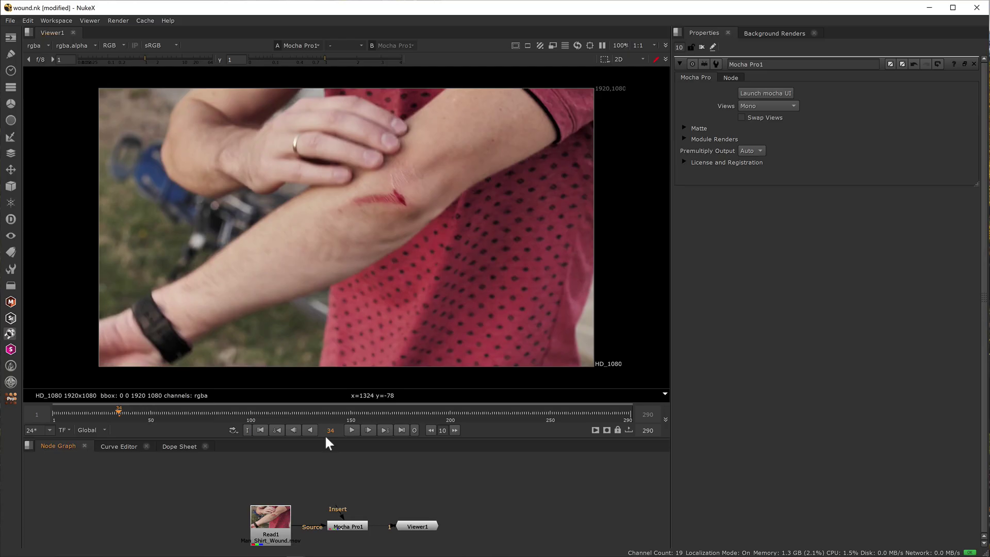
pyautogui.moveTo(325, 437); pyautogui.dragTo(325, 384)
pyautogui.click(306, 419)
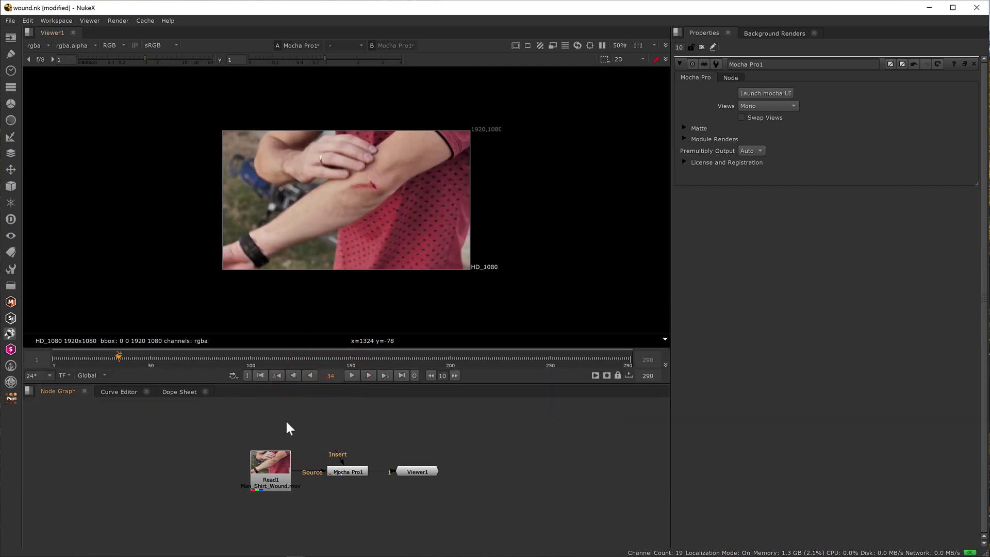
# Add a ReadGeo node above Mocha Pro1 and browse for its geometry file
pyautogui.press('Tab')
pyautogui.write('read')
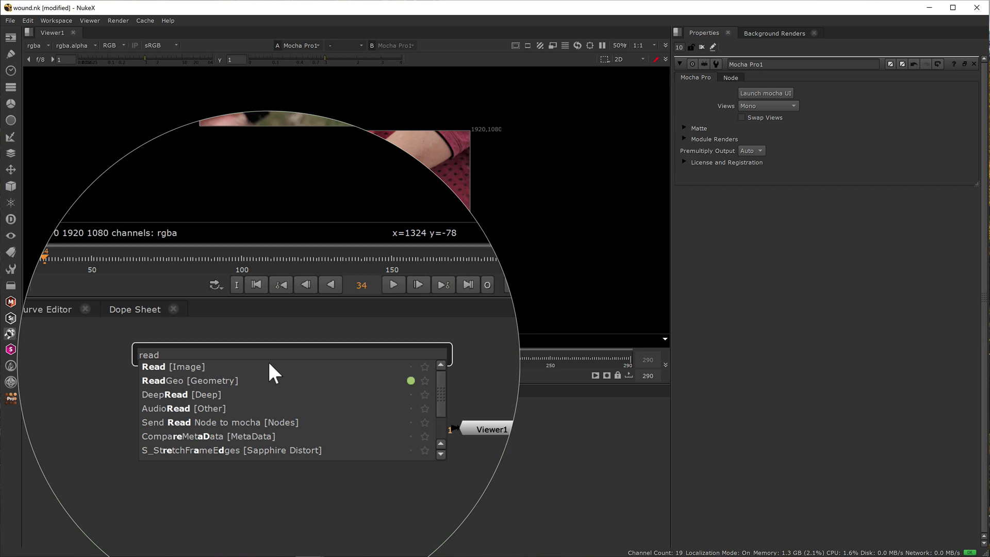
pyautogui.click(249, 381)
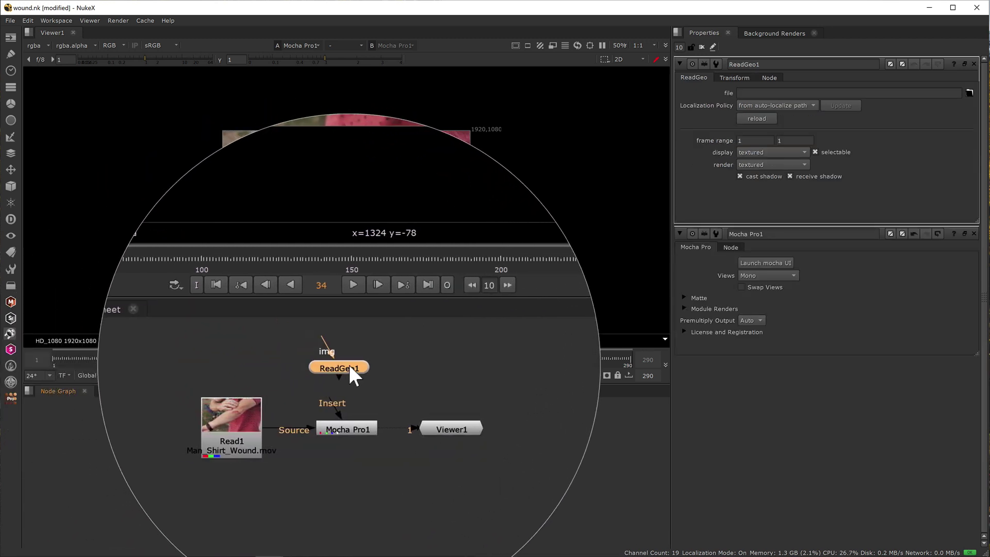
pyautogui.click(351, 366)
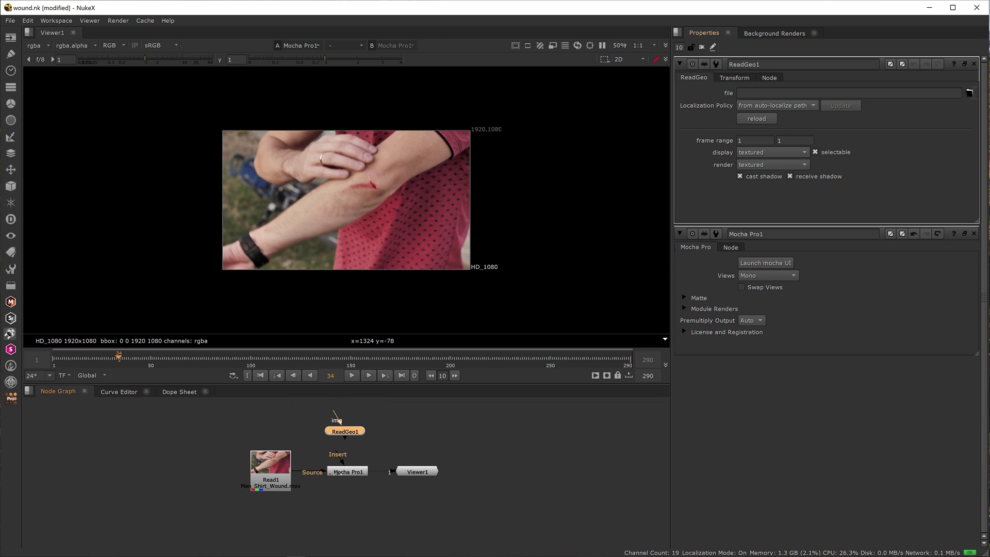
pyautogui.click(970, 91)
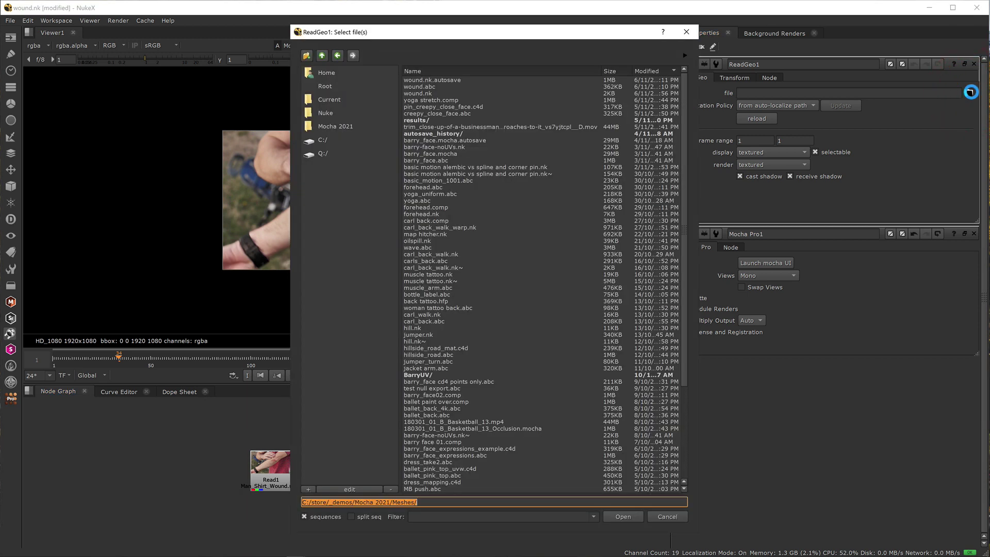
# Load wound.abc into ReadGeo1 with an all-in-one Camera1 node, and move the footage nodes lower
pyautogui.doubleClick(419, 84)
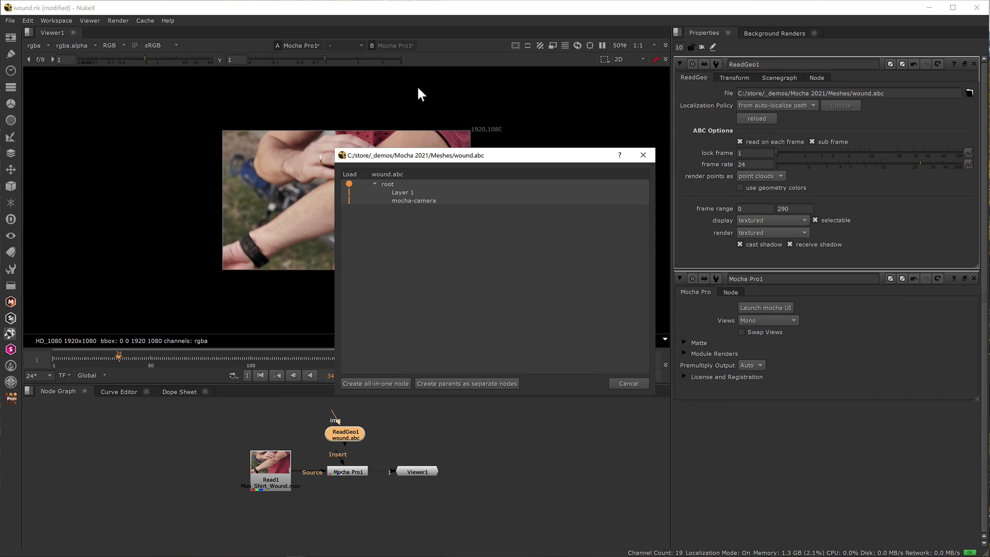
pyautogui.click(372, 384)
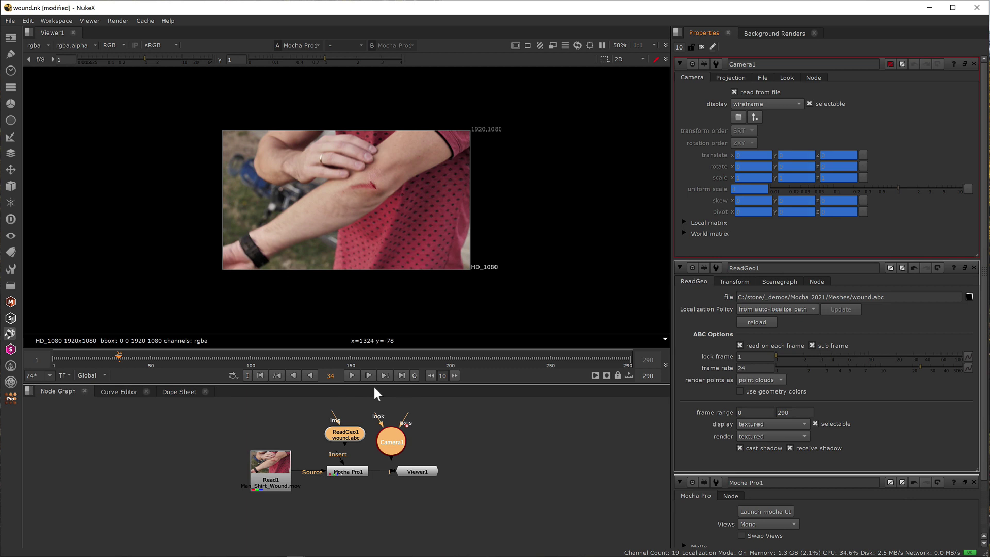
pyautogui.moveTo(348, 472); pyautogui.dragTo(345, 513)
pyautogui.click(363, 467)
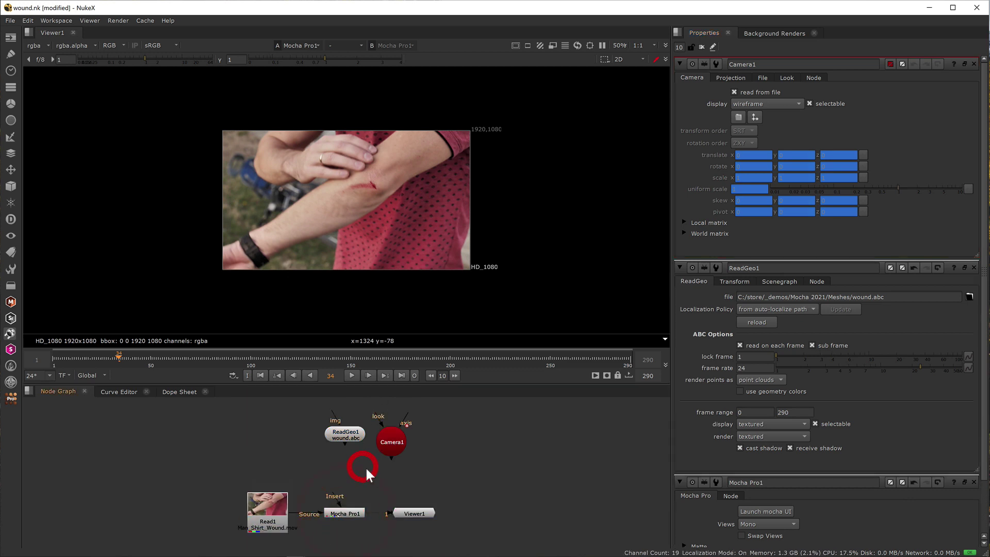
# Add ScanlineRender1 wired to ReadGeo1 (obj/scn), Camera1 (cam) and Read1 (bg)
pyautogui.press('Tab')
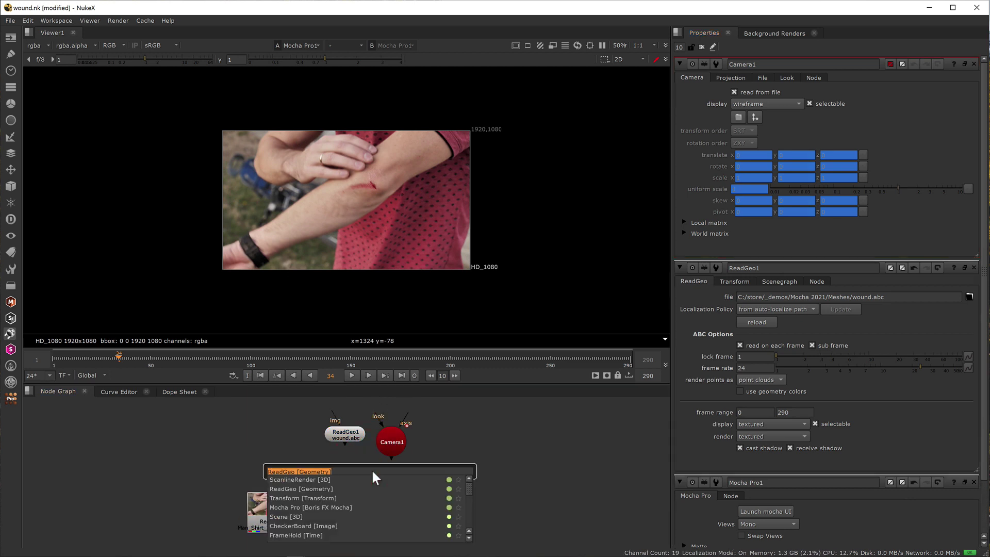
pyautogui.write('scan')
pyautogui.press('Return')
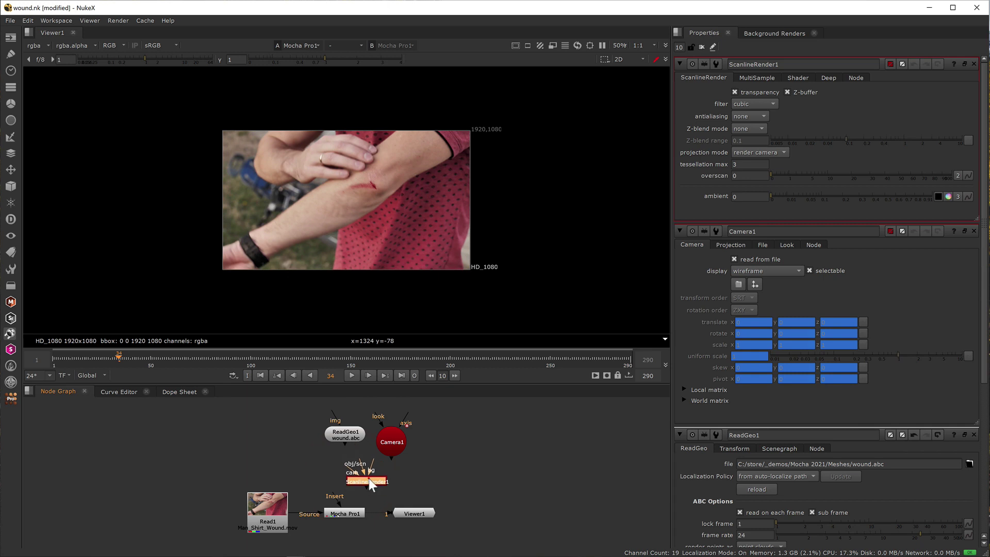
pyautogui.moveTo(364, 476); pyautogui.dragTo(342, 440)
pyautogui.moveTo(360, 477); pyautogui.dragTo(390, 452)
pyautogui.click(374, 481)
pyautogui.moveTo(351, 481); pyautogui.dragTo(271, 500)
# View ScanlineRender1's output and play the shot to check the tracked grey patch
pyautogui.click(366, 481)
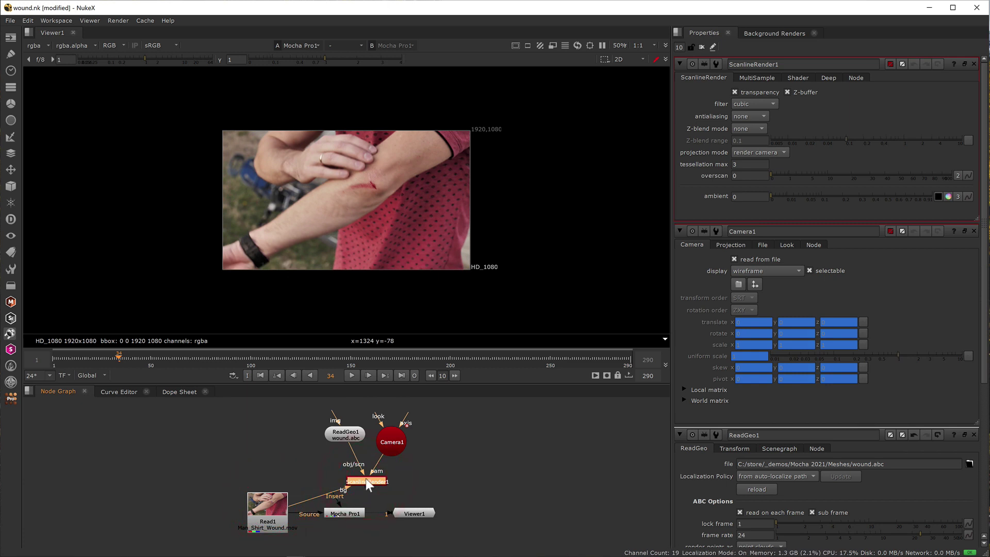
pyautogui.press('1')
pyautogui.click(351, 376)
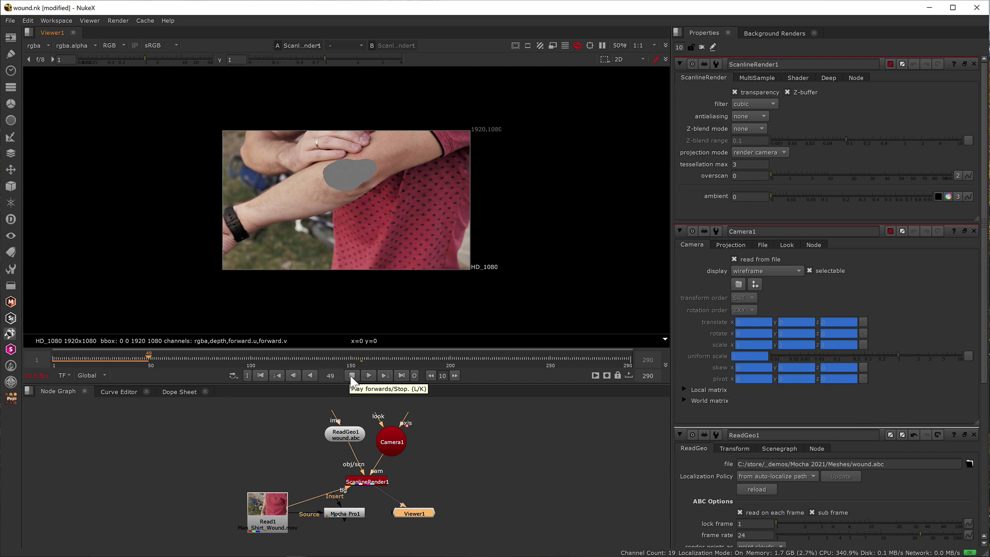
pyautogui.click(214, 427)
# Read the painted Man_Shirt_Wound image as Read2, feed it into ReadGeo1's img input, and play it back
pyautogui.press('r')
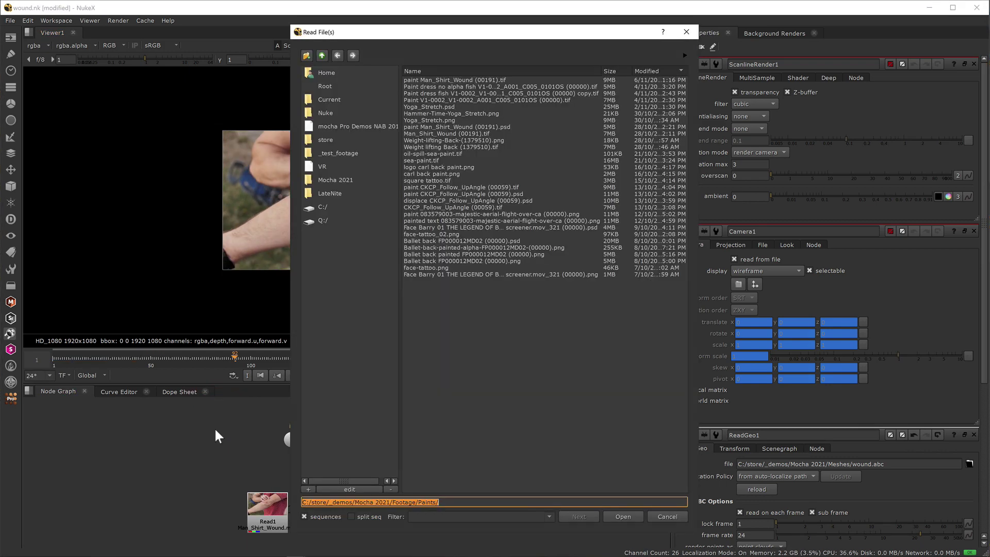
pyautogui.doubleClick(453, 82)
pyautogui.moveTo(243, 428); pyautogui.dragTo(302, 508)
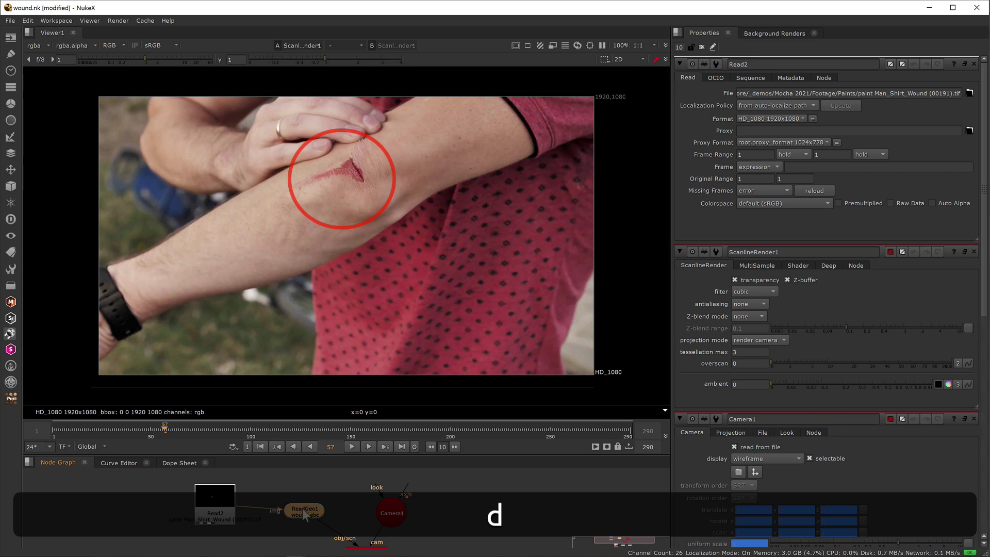
pyautogui.click(352, 445)
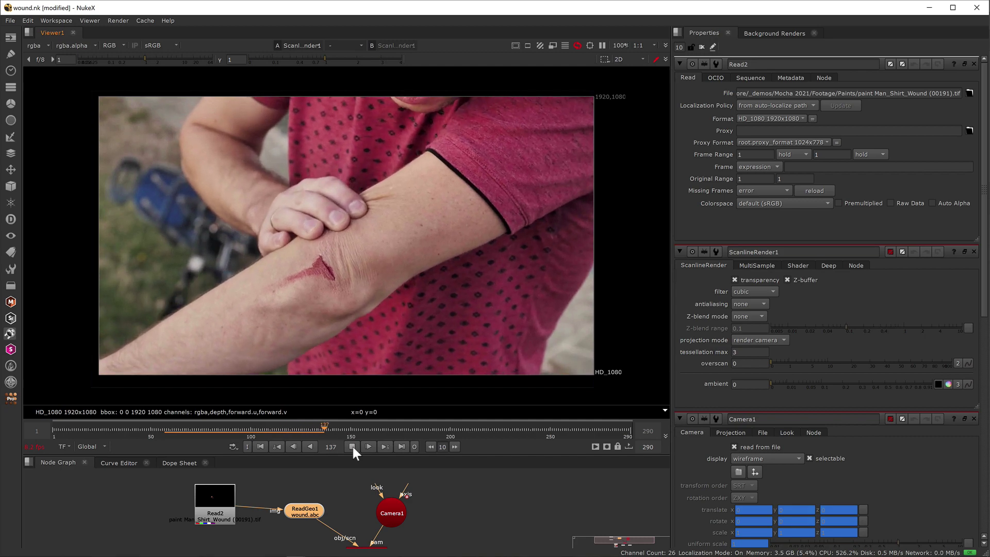
pyautogui.click(352, 445)
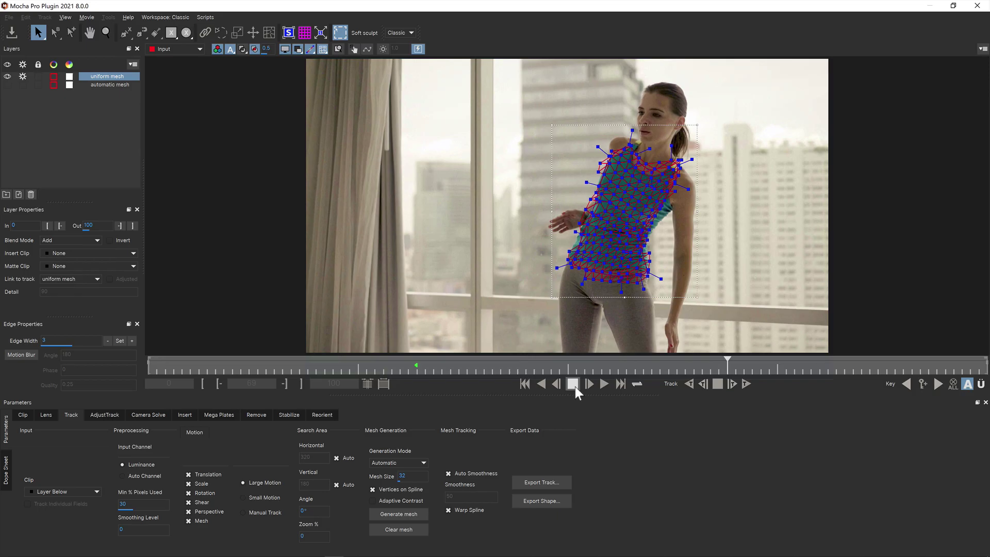
# Import yoga_uniform.abc as an Alembic scene and move the new nodes to the centre of the flow
pyautogui.click(572, 383)
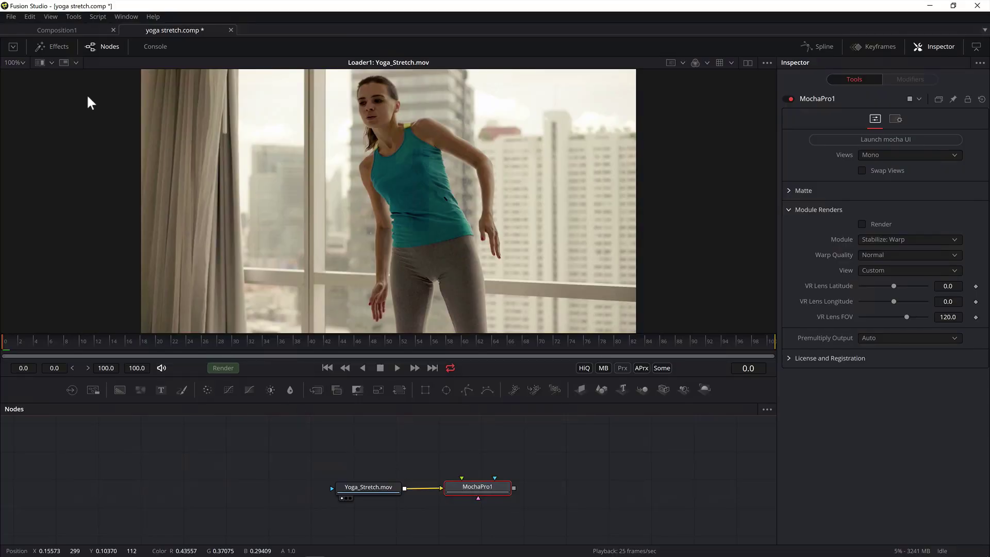
pyautogui.click(12, 17)
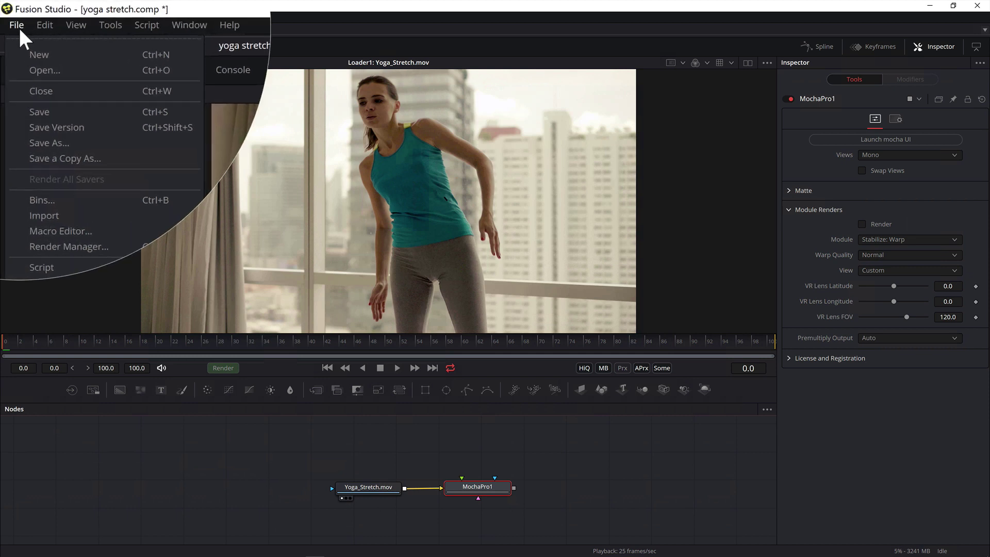
pyautogui.moveTo(52, 217)
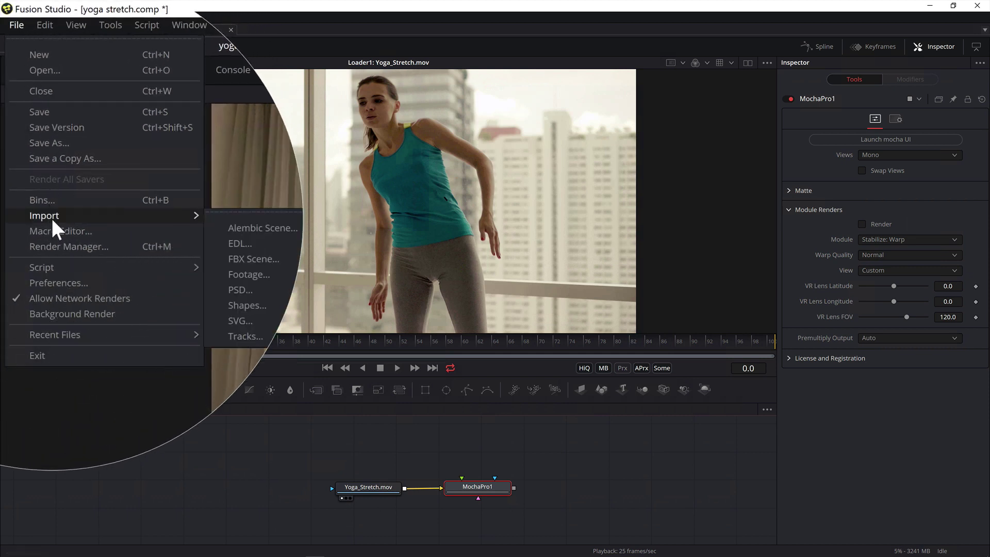
pyautogui.click(245, 229)
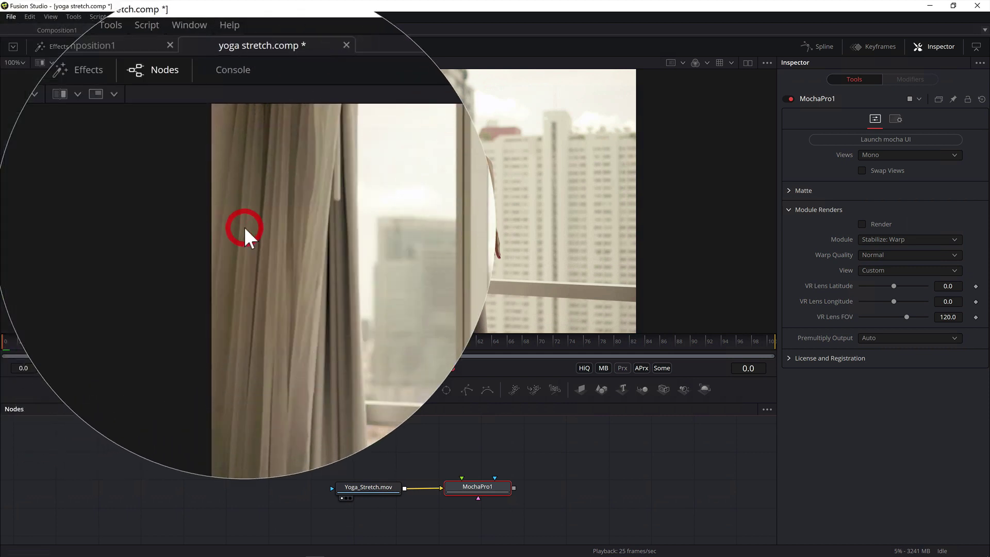
pyautogui.doubleClick(385, 226)
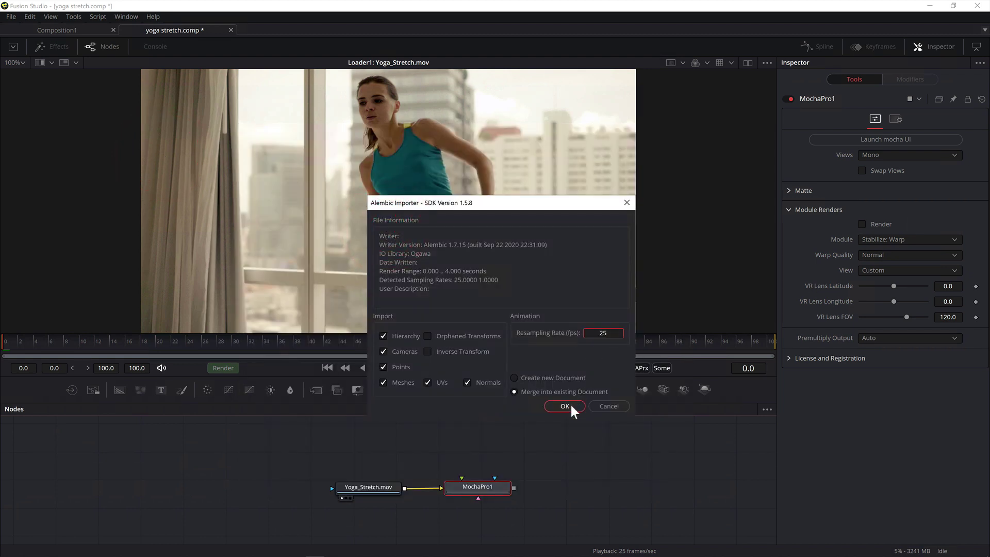
pyautogui.click(565, 407)
pyautogui.moveTo(109, 537); pyautogui.dragTo(465, 436)
# Recentre the node view and inspect the mochacamera, uniformmesh and ABC node settings
pyautogui.click(466, 436)
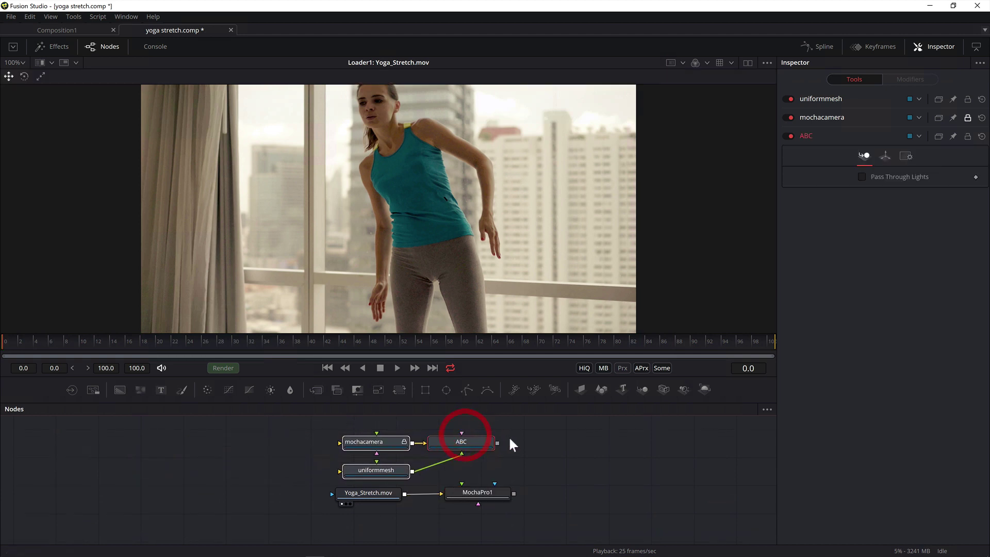
pyautogui.moveTo(526, 457); pyautogui.dragTo(476, 476)
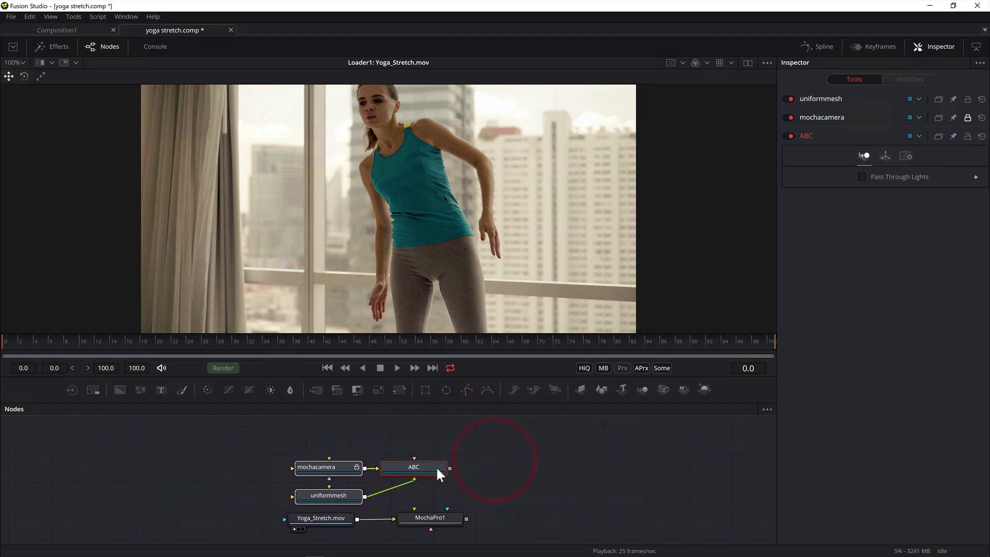
pyautogui.rightClick(437, 473)
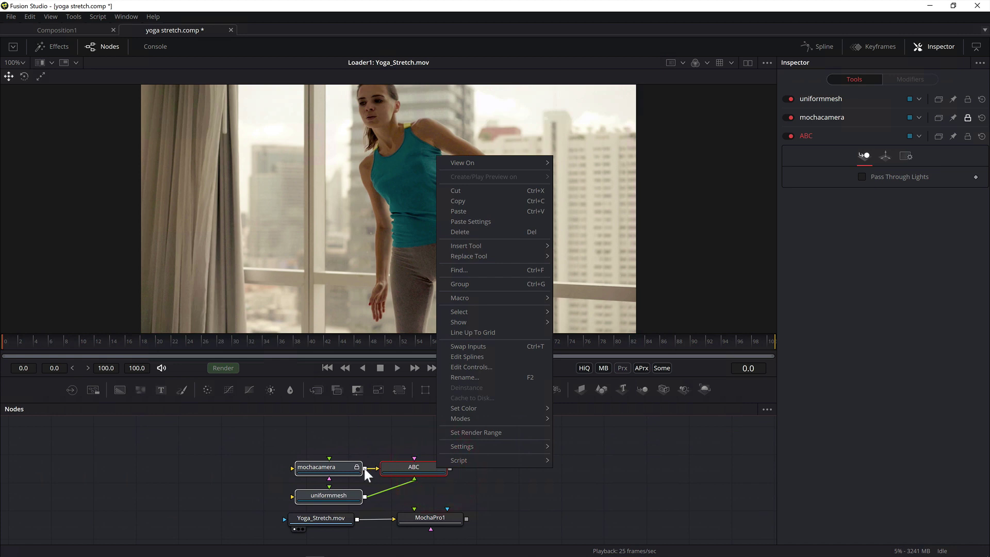
pyautogui.click(342, 469)
pyautogui.click(322, 466)
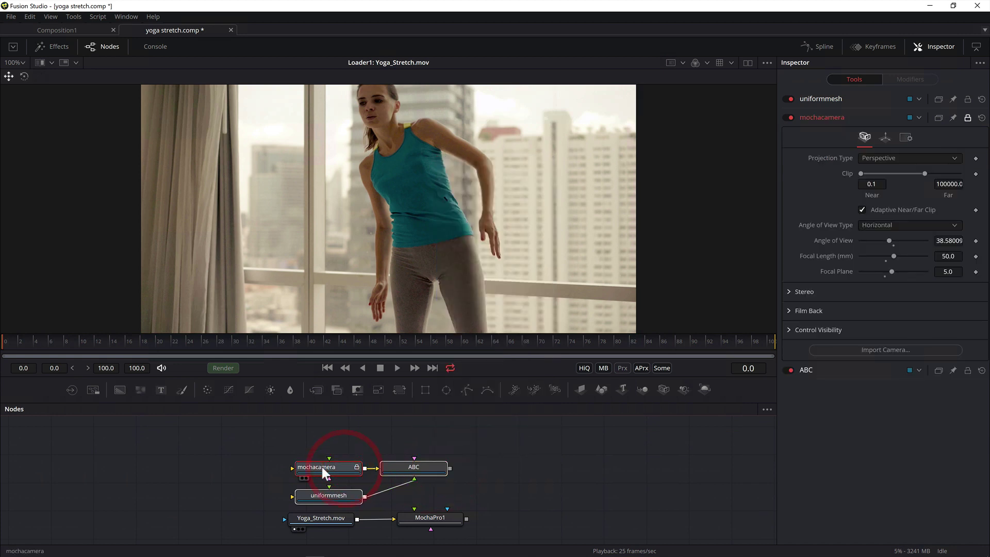
pyautogui.click(324, 495)
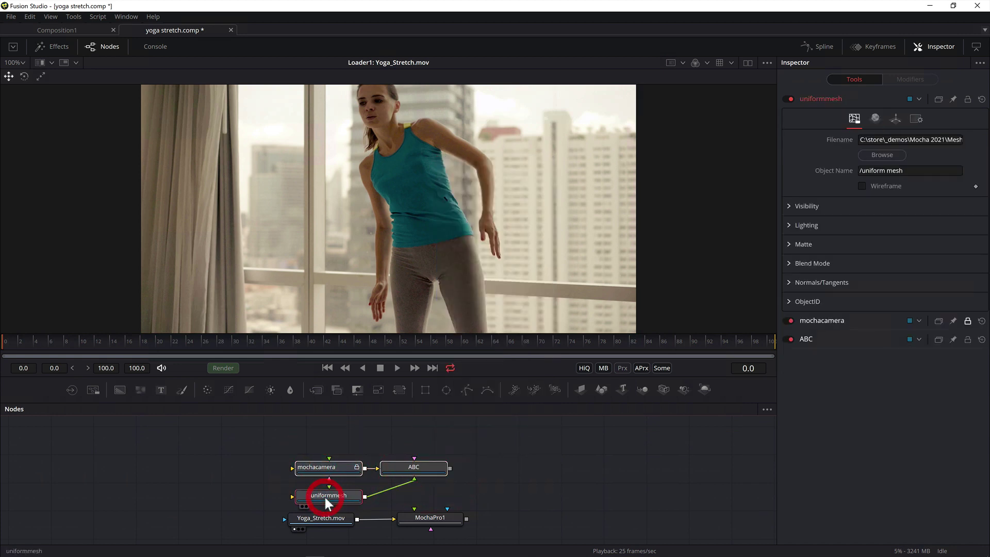
pyautogui.click(417, 466)
# Insert a Renderer 3D node after the ABC node
pyautogui.rightClick(418, 467)
pyautogui.moveTo(527, 245)
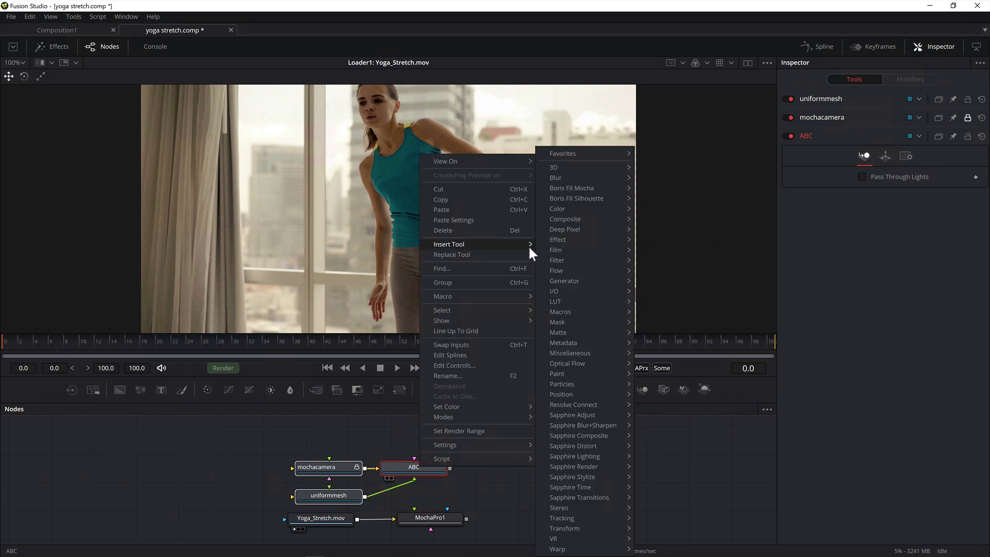
pyautogui.moveTo(663, 169)
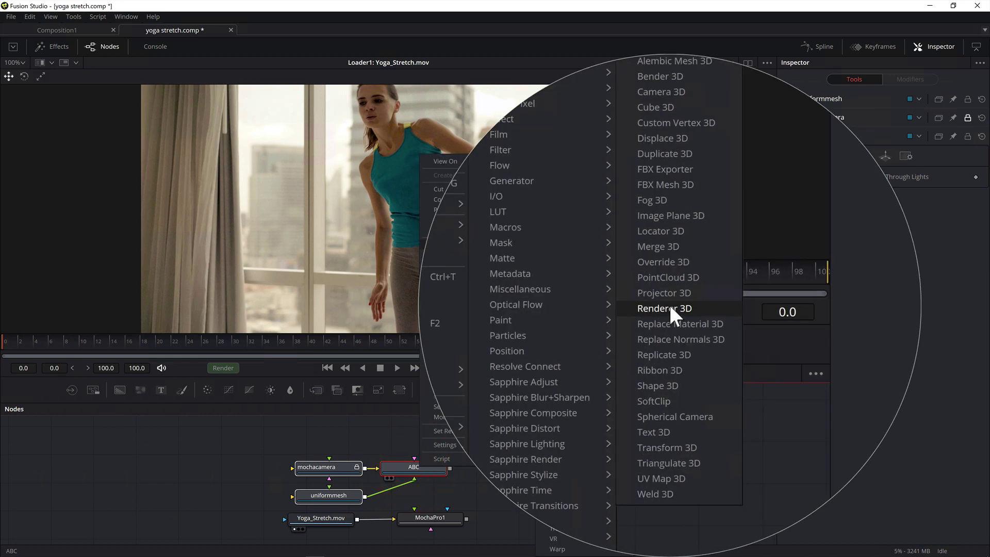
pyautogui.click(669, 308)
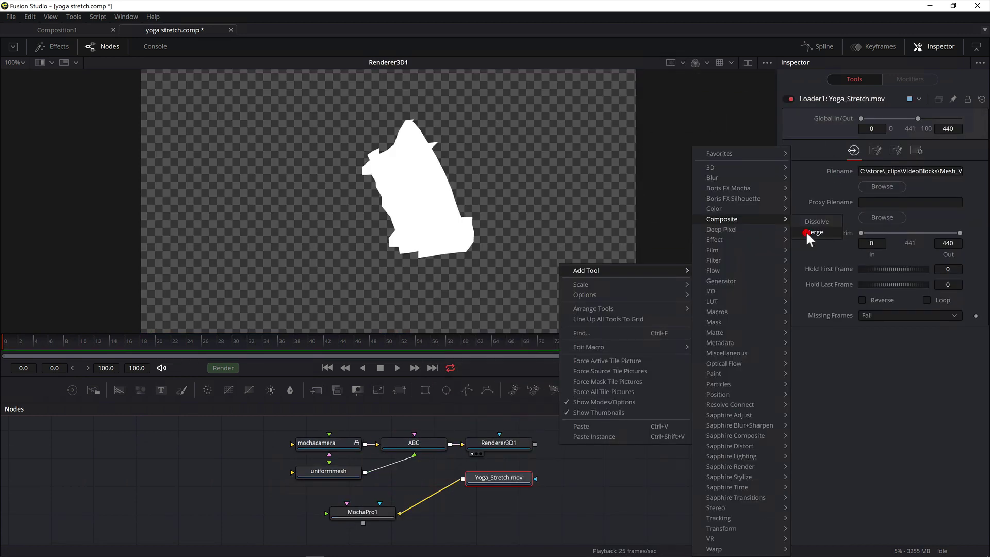
# Add Merge1 fed by Renderer3D1 and wire Yoga_Stretch.mov into its background
pyautogui.click(805, 231)
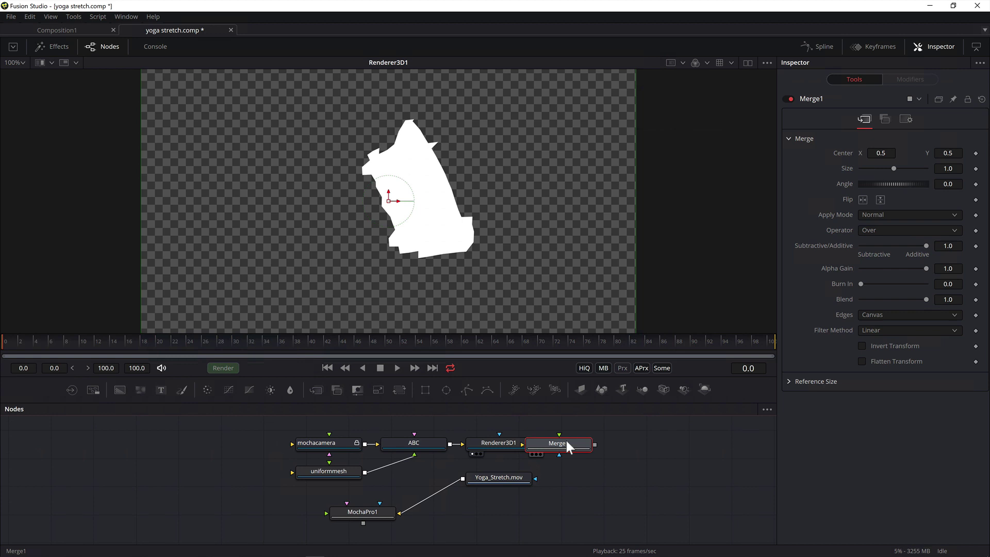
pyautogui.moveTo(568, 447); pyautogui.dragTo(513, 437)
pyautogui.moveTo(620, 438); pyautogui.dragTo(464, 477)
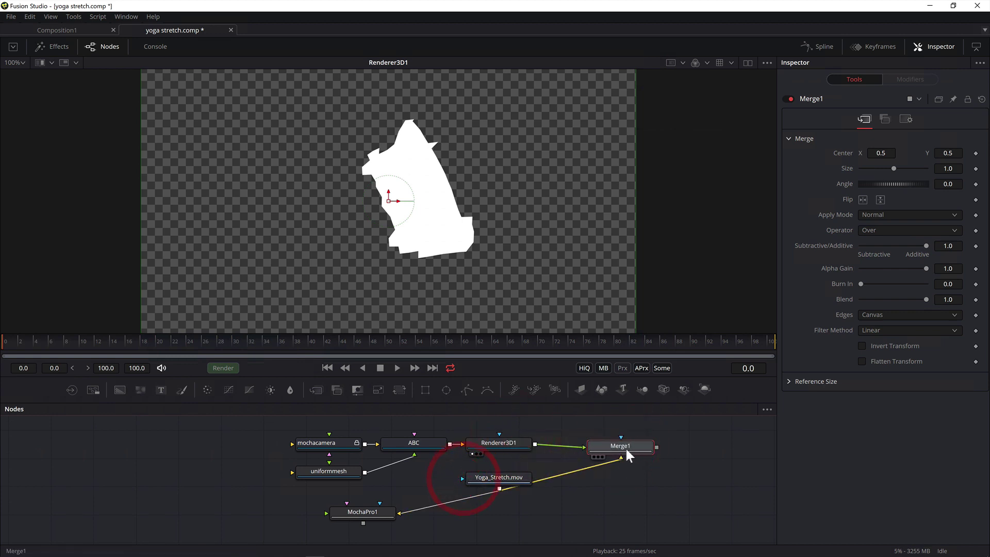
# View Merge1 and bring Hammer-Time-Yoga_Stretch.png into the comp, connecting it to uniformmesh
pyautogui.click(565, 263)
pyautogui.press('1')
pyautogui.moveTo(565, 264); pyautogui.dragTo(329, 497)
pyautogui.moveTo(210, 464); pyautogui.dragTo(300, 256)
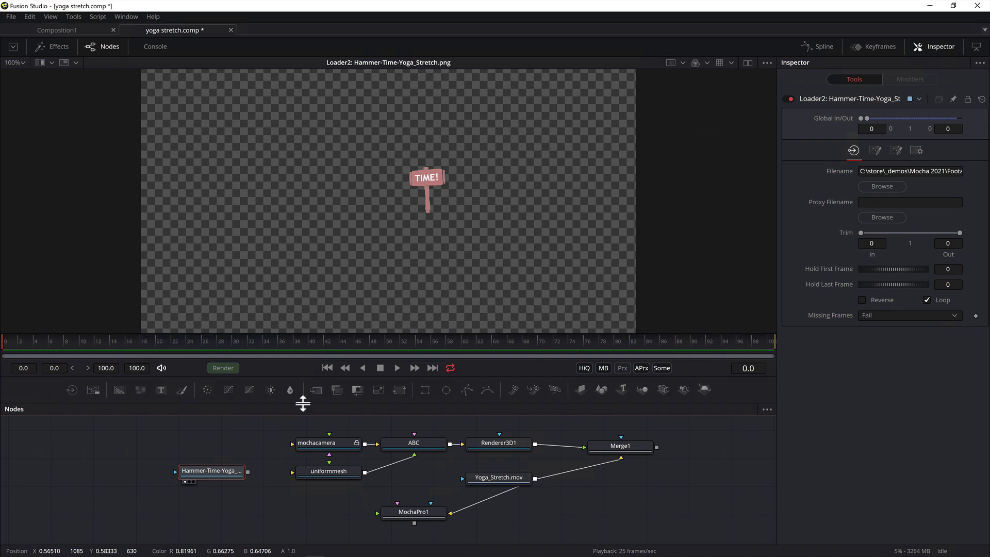
pyautogui.moveTo(248, 472); pyautogui.dragTo(314, 475)
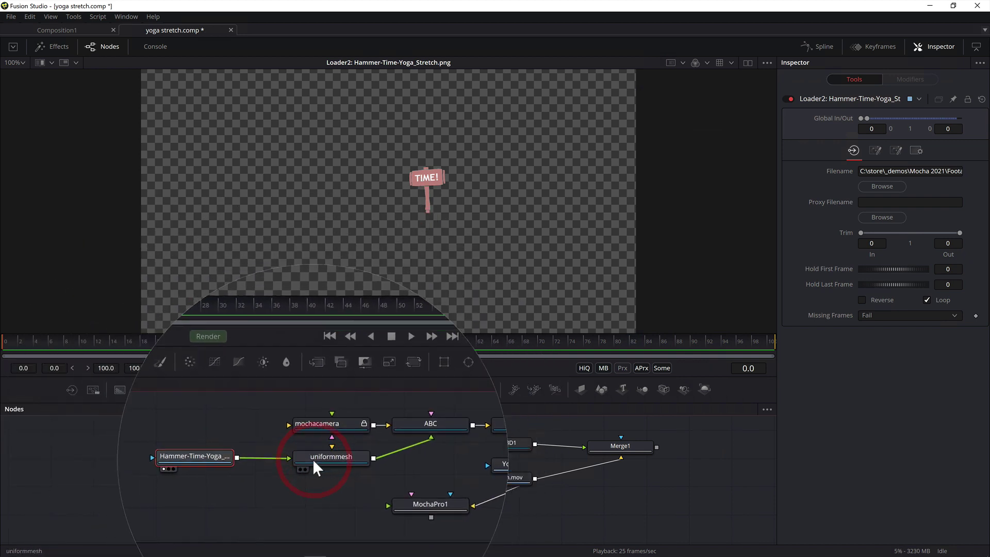
# View Merge1's warped TIME! sign and set its Apply Mode to Hard Light
pyautogui.moveTo(621, 445); pyautogui.dragTo(554, 258)
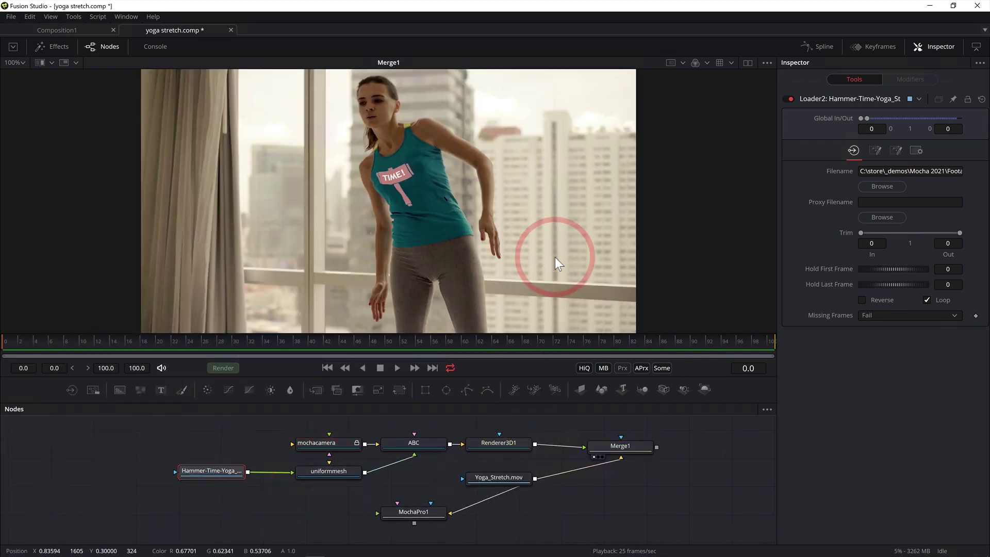
pyautogui.click(633, 445)
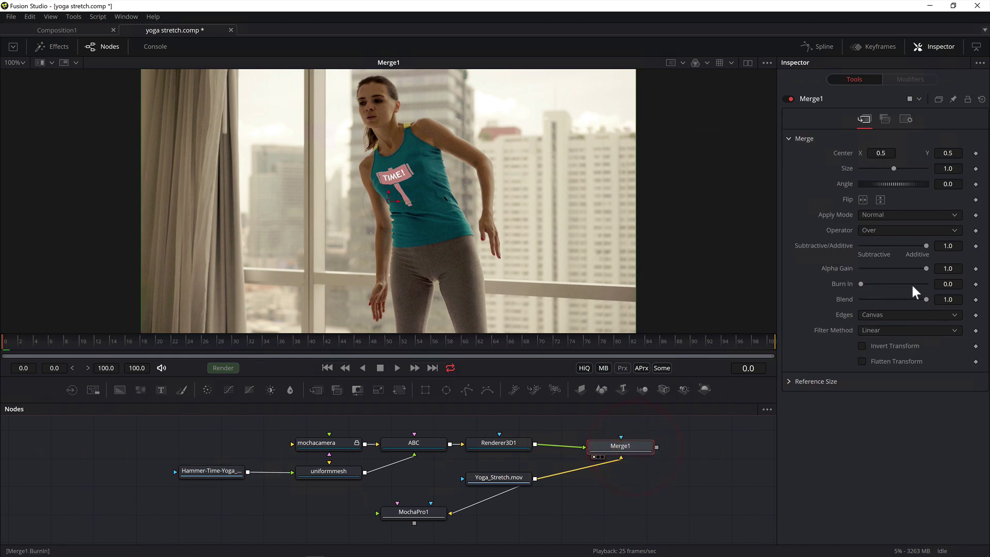
pyautogui.scroll(-6, 909, 214)
pyautogui.click(396, 367)
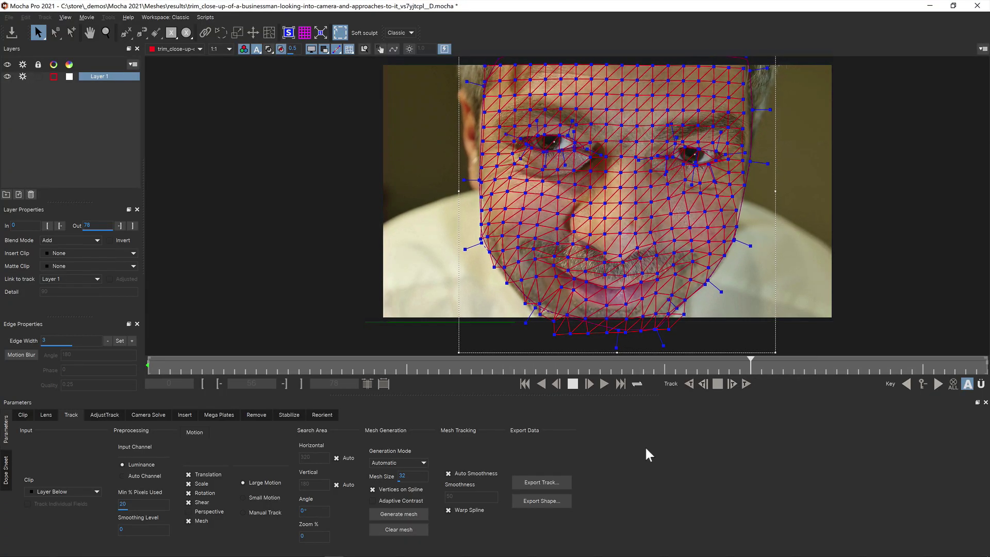
# Import creepy_close_face.abc at 24 fps and look through mocha-camera
pyautogui.click(170, 171)
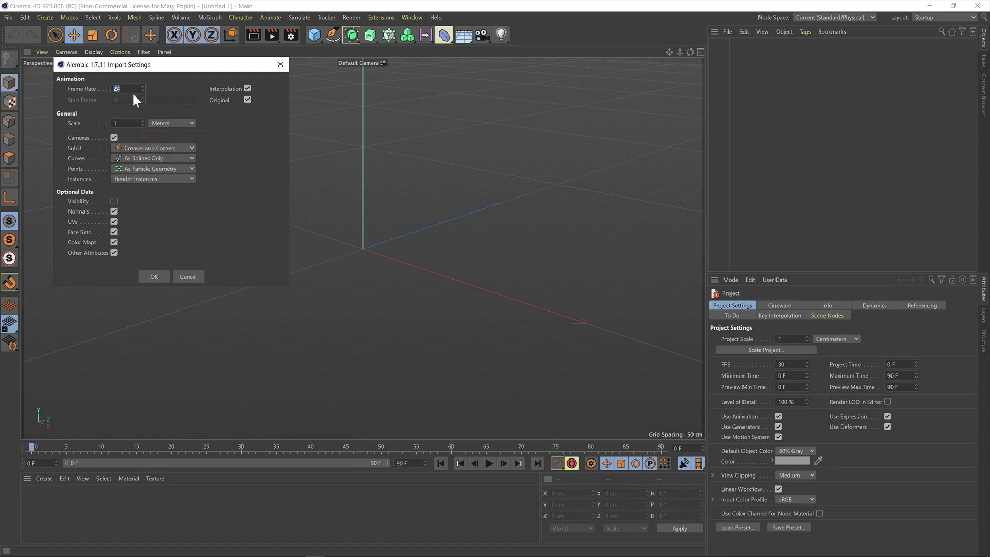
pyautogui.click(159, 278)
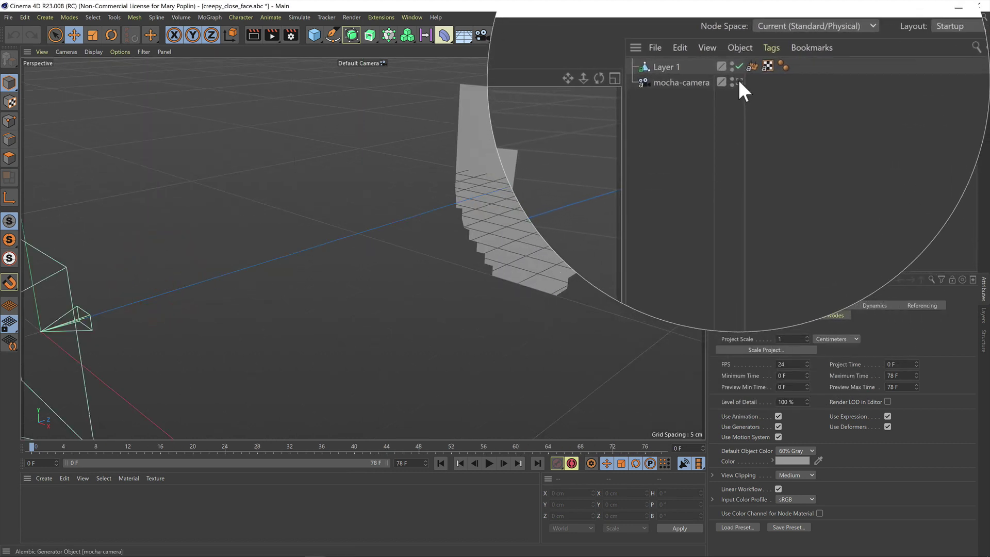
pyautogui.click(782, 53)
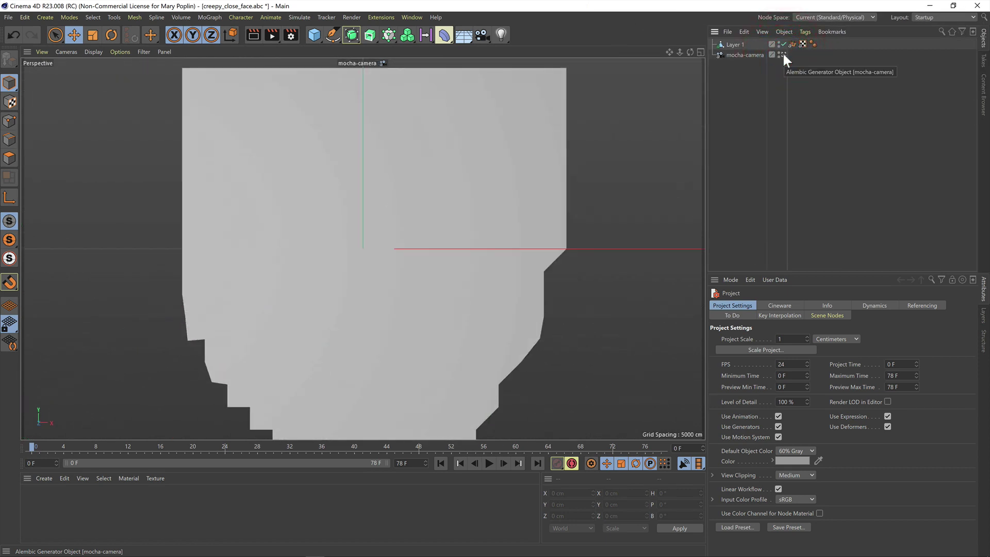
# Add a Background object and create material Mat using the businessman footage texture, with Animate Preview on
pyautogui.click(466, 32)
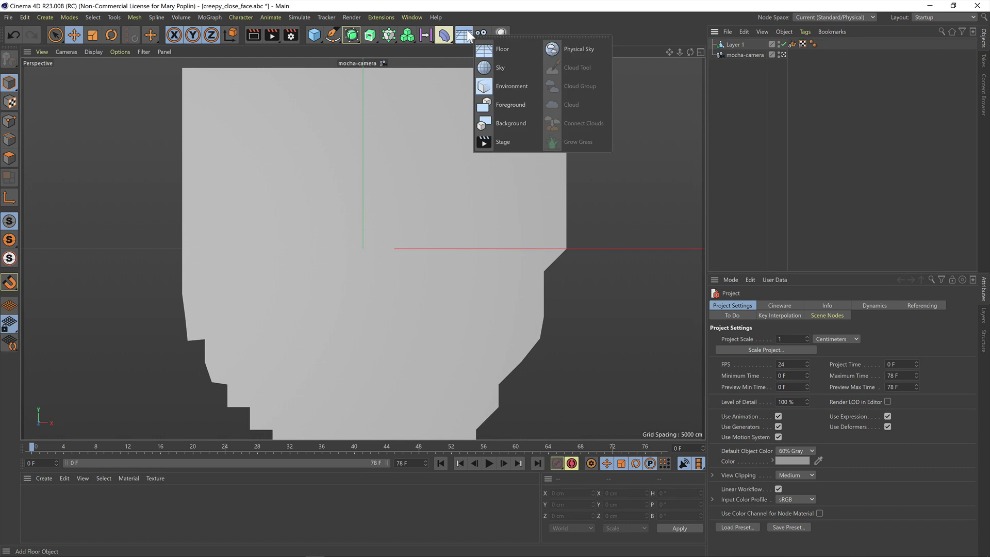
pyautogui.click(510, 122)
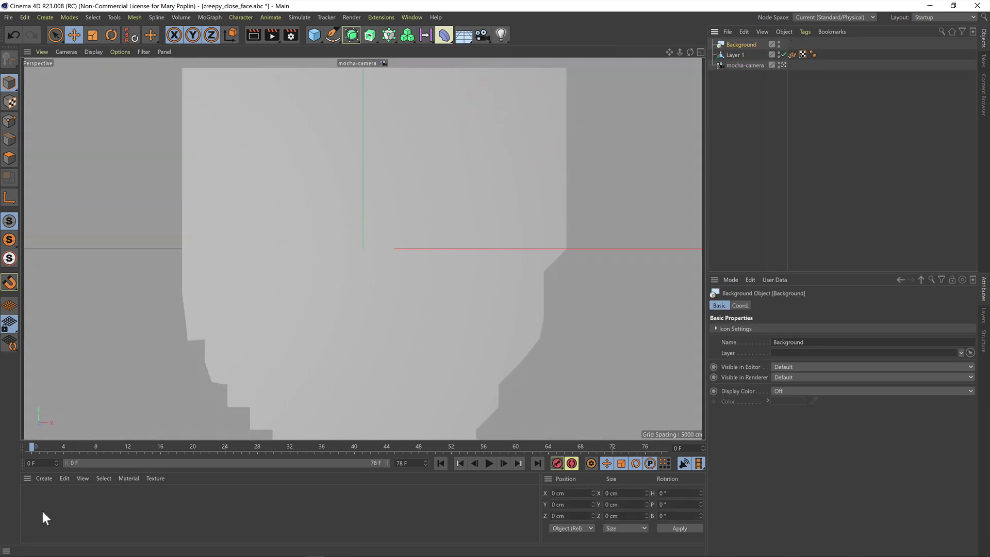
pyautogui.doubleClick(42, 510)
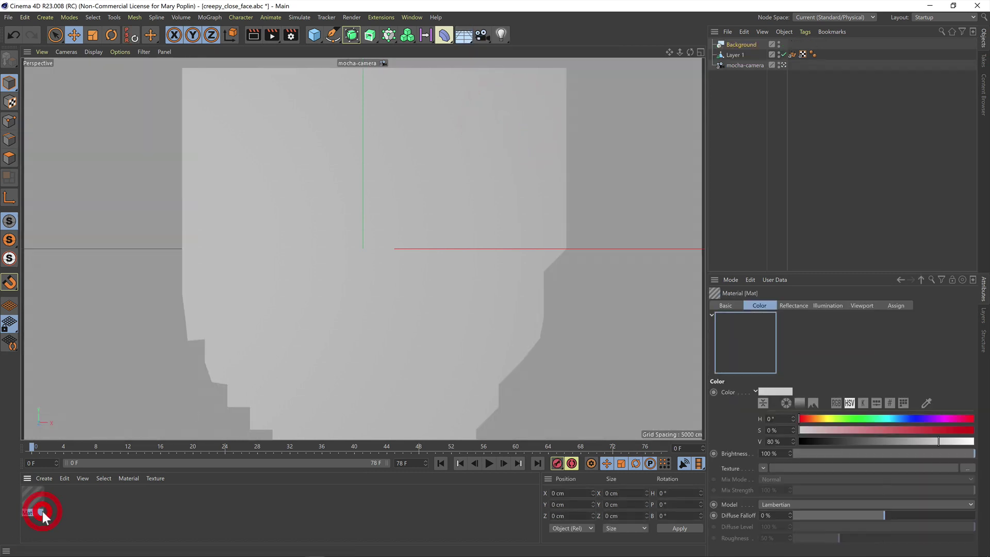
pyautogui.click(797, 462)
pyautogui.click(191, 119)
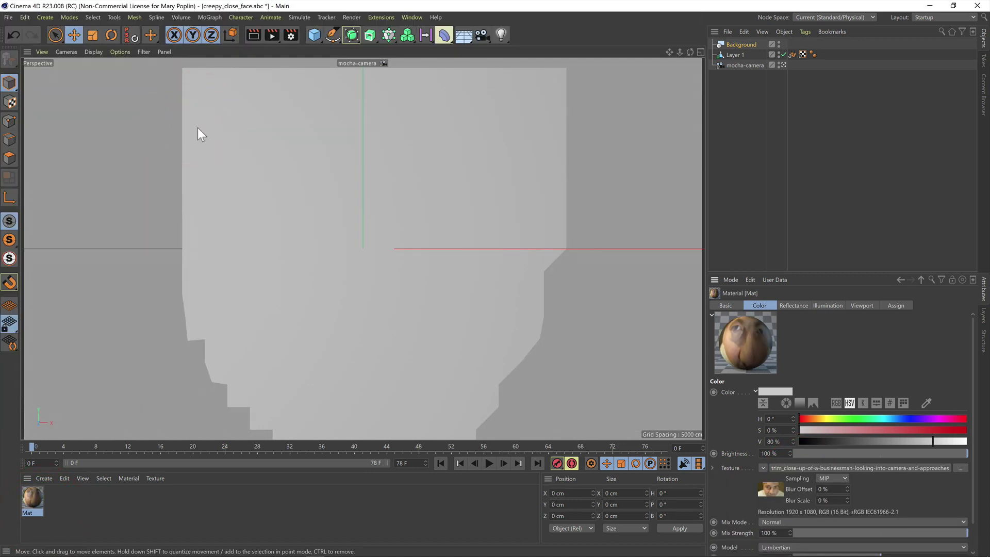
pyautogui.click(867, 307)
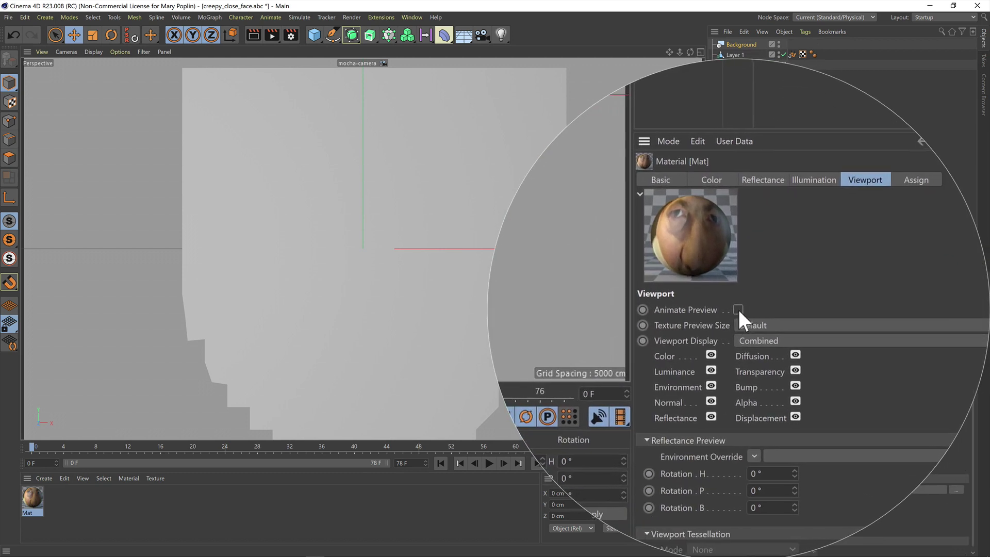
pyautogui.click(777, 392)
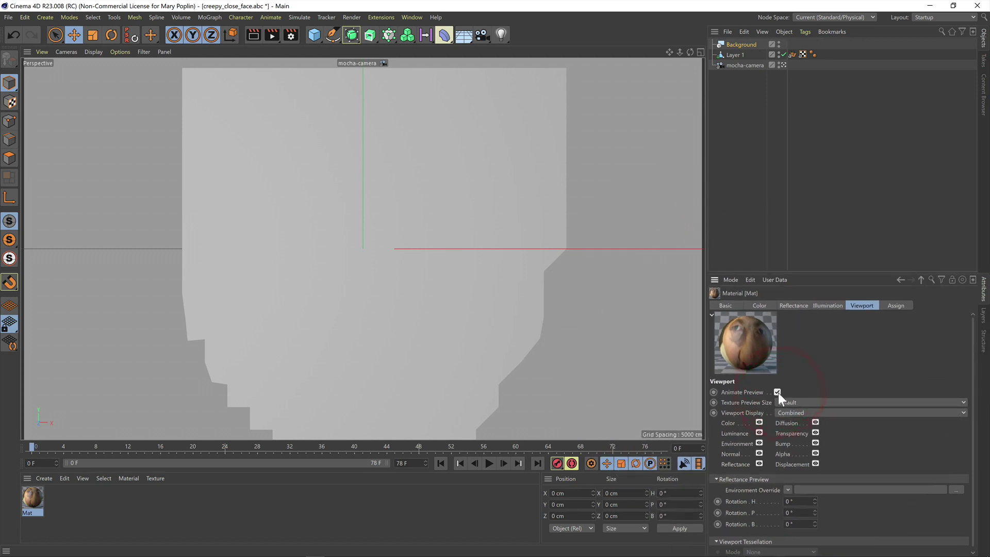
# Apply Mat to the Background object and play the animation to watch the mesh deform
pyautogui.moveTo(26, 501); pyautogui.dragTo(749, 45)
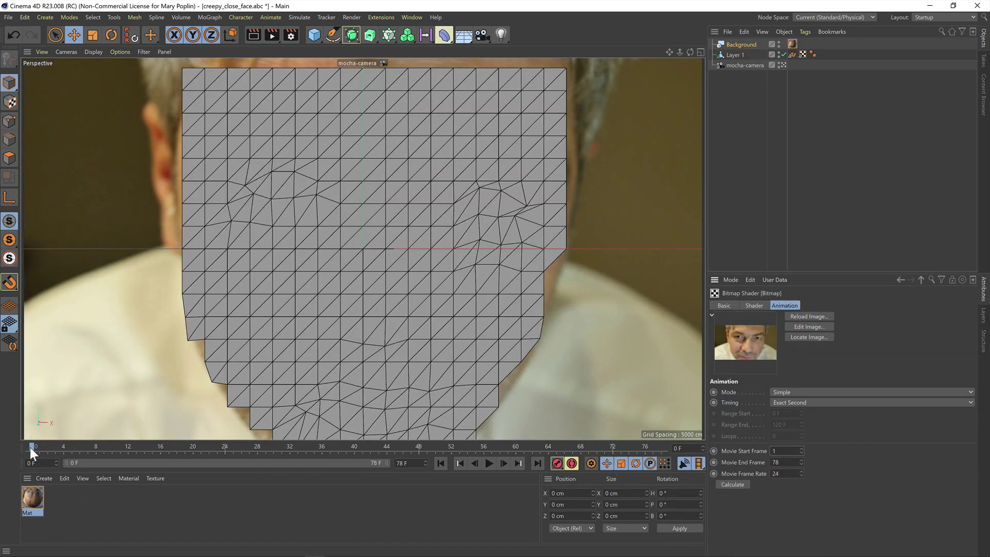
pyautogui.moveTo(30, 447); pyautogui.dragTo(55, 447)
pyautogui.press('F8')
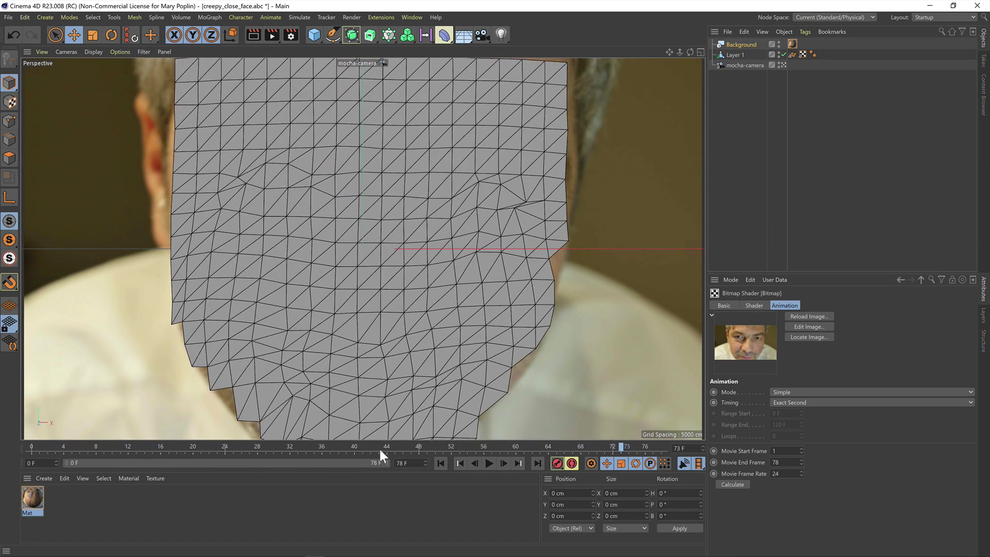
# Play and scrub the finished pinned-circles and hoodie M logo example animations
pyautogui.moveTo(379, 447); pyautogui.dragTo(155, 446)
pyautogui.click(488, 464)
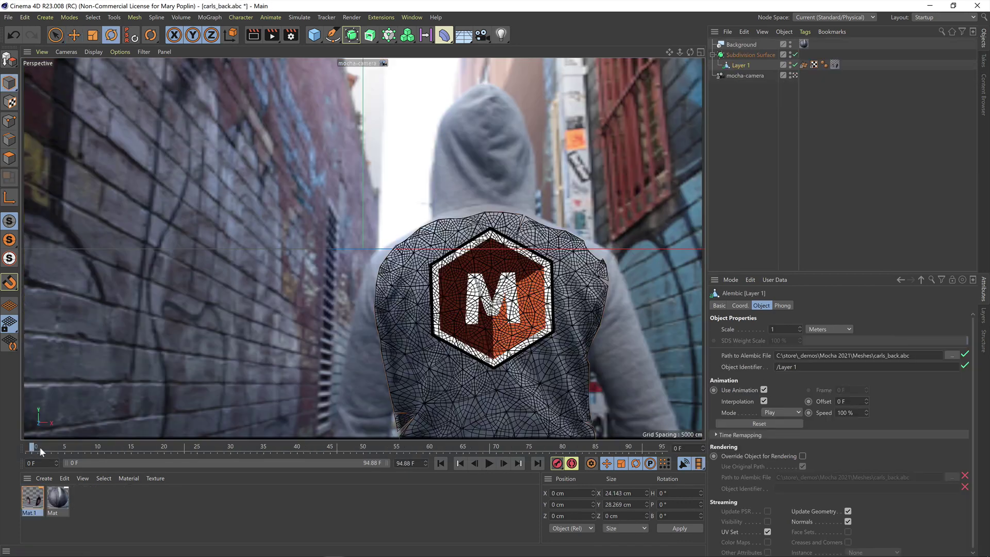
pyautogui.moveTo(39, 447); pyautogui.dragTo(416, 453)
pyautogui.moveTo(233, 444); pyautogui.dragTo(53, 452)
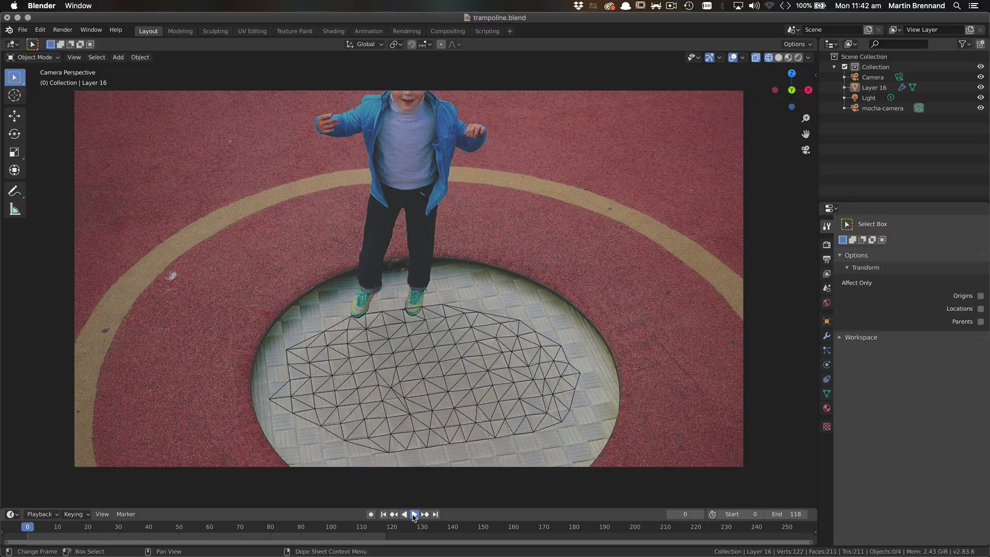
# Play trampoline.blend and briefly select Layer 16 to highlight its mesh, then deselect it
pyautogui.click(414, 515)
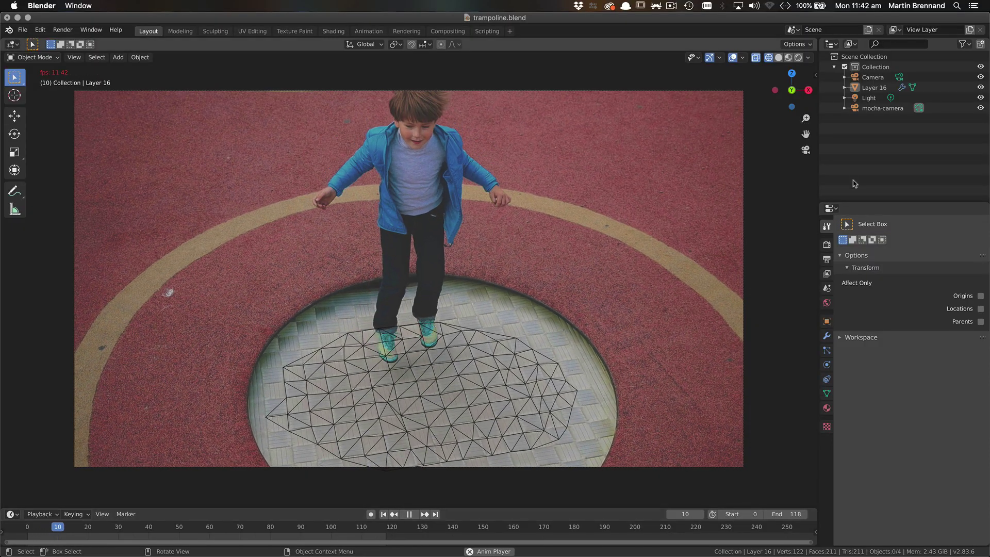
pyautogui.click(871, 87)
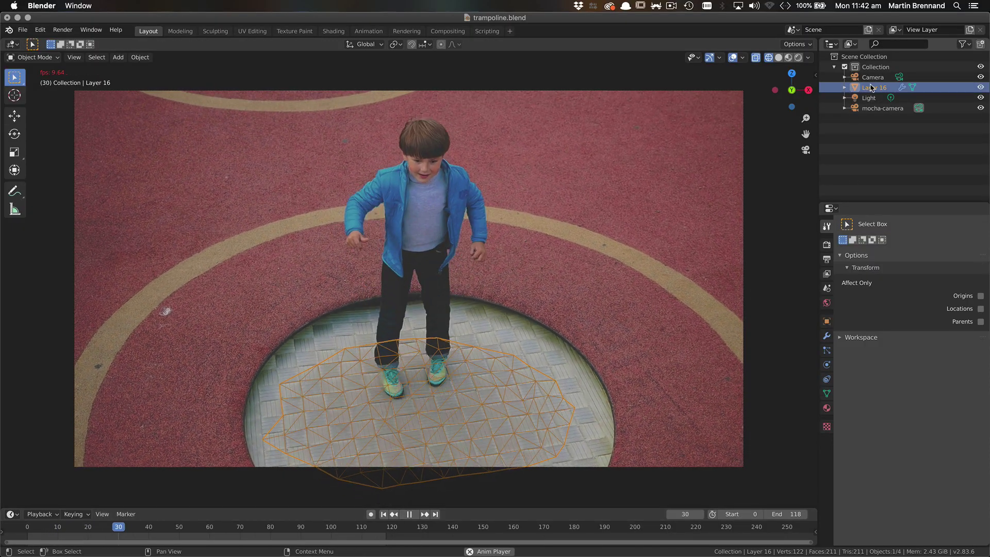
pyautogui.click(871, 145)
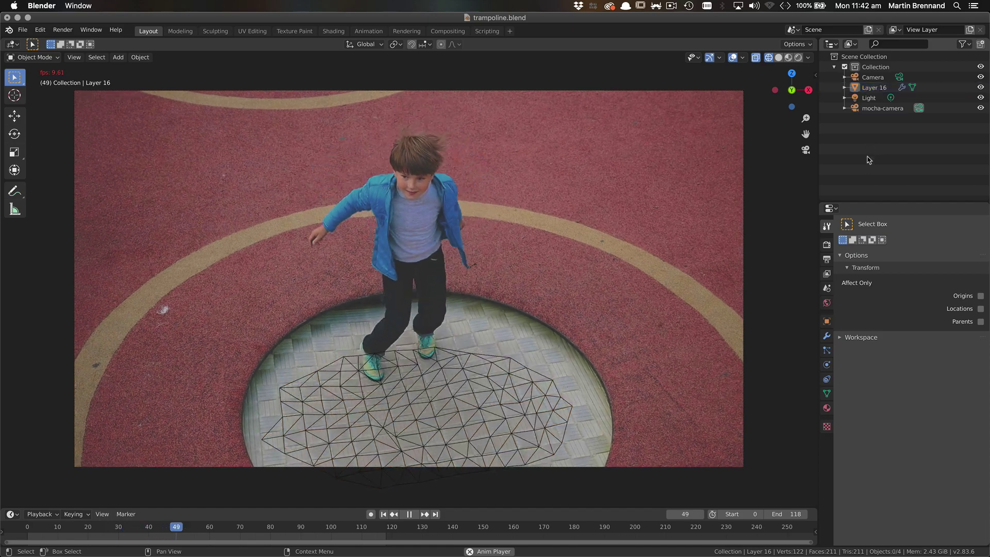